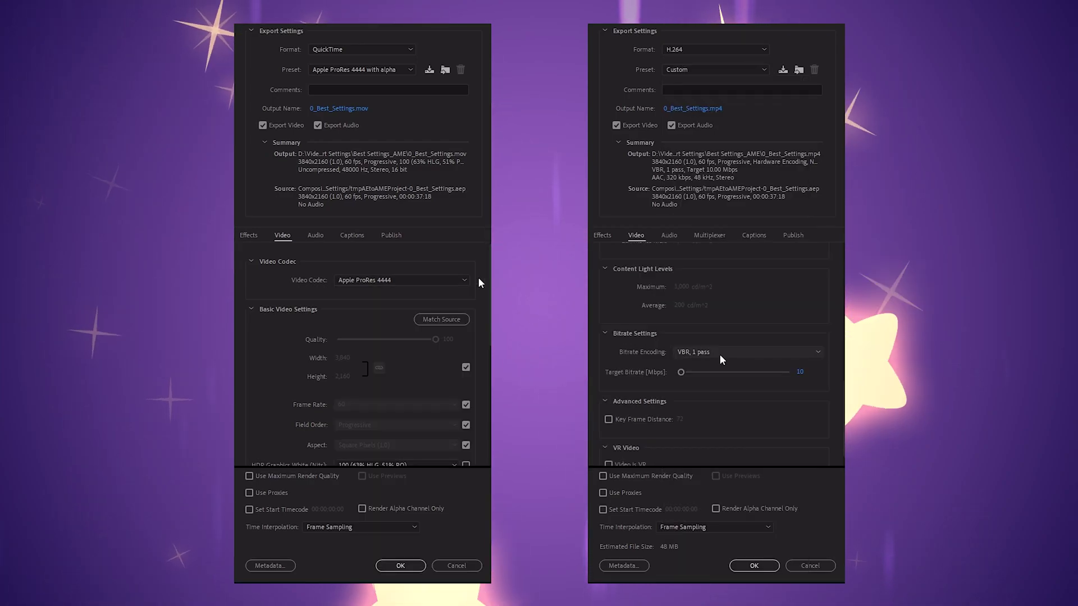
Step: Set Bitrate Encoding to VBR, 2 pass for the 40 Mbps H.264 Deer.mp4 export
{"action": "left_click", "coordinate": [721, 354]}
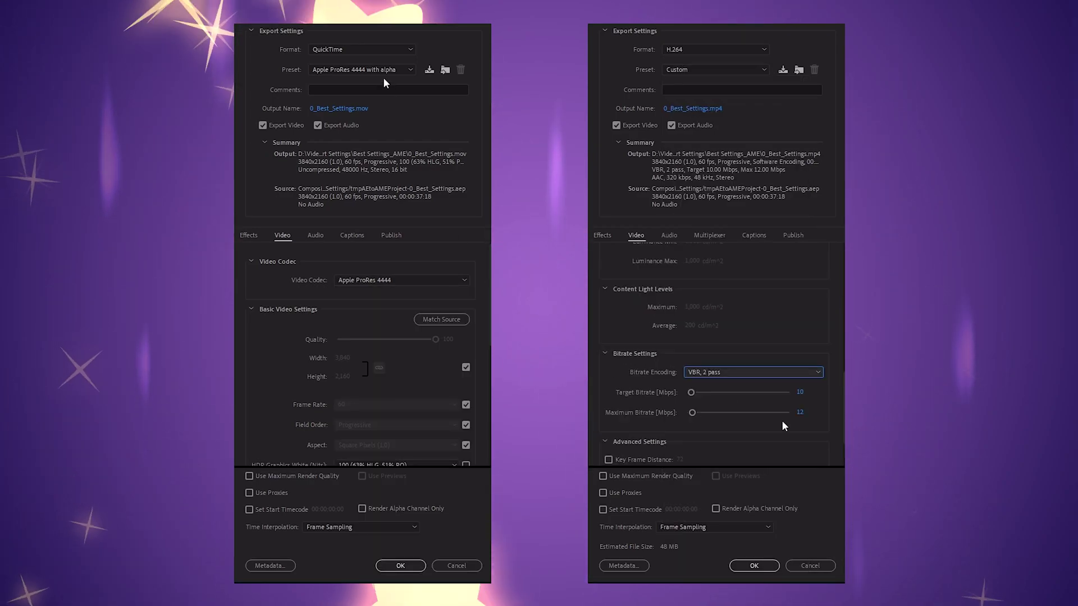
{"action": "left_click", "coordinate": [377, 50]}
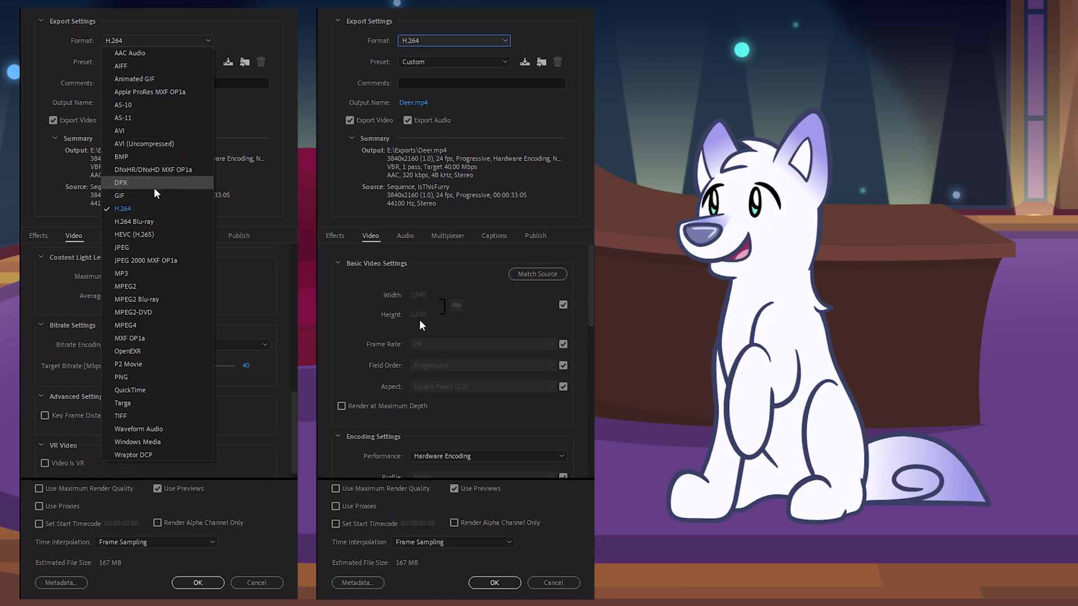
Step: Set the left export's Format to QuickTime and its Preset to Apple ProRes 4444
{"action": "left_click", "coordinate": [123, 392]}
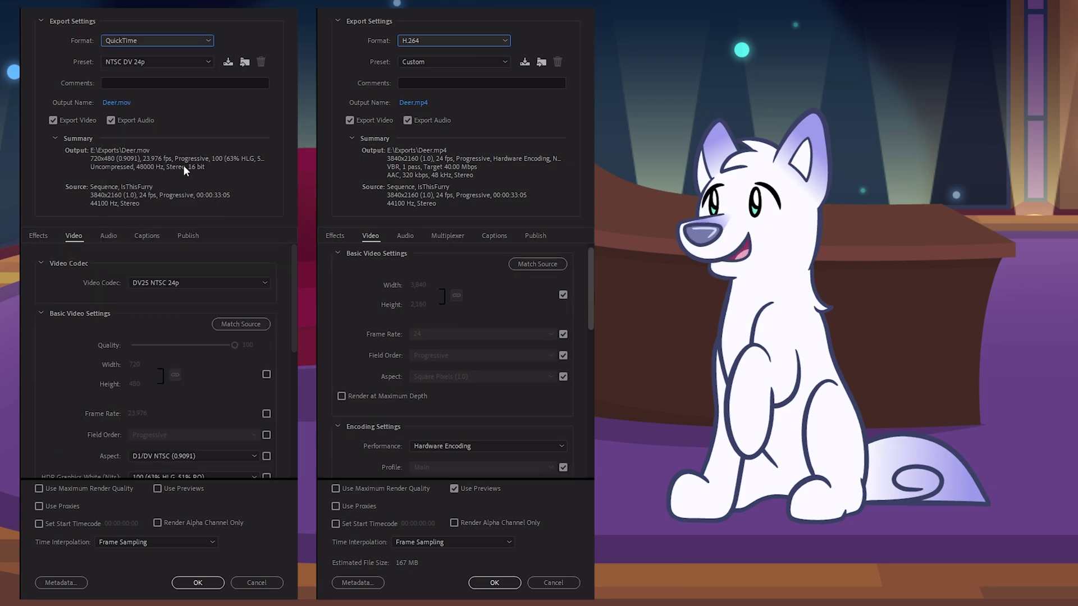
{"action": "left_click", "coordinate": [166, 66]}
{"action": "left_click_drag", "start_coordinate": [591, 359], "coordinate": [593, 432]}
{"action": "left_click", "coordinate": [182, 384]}
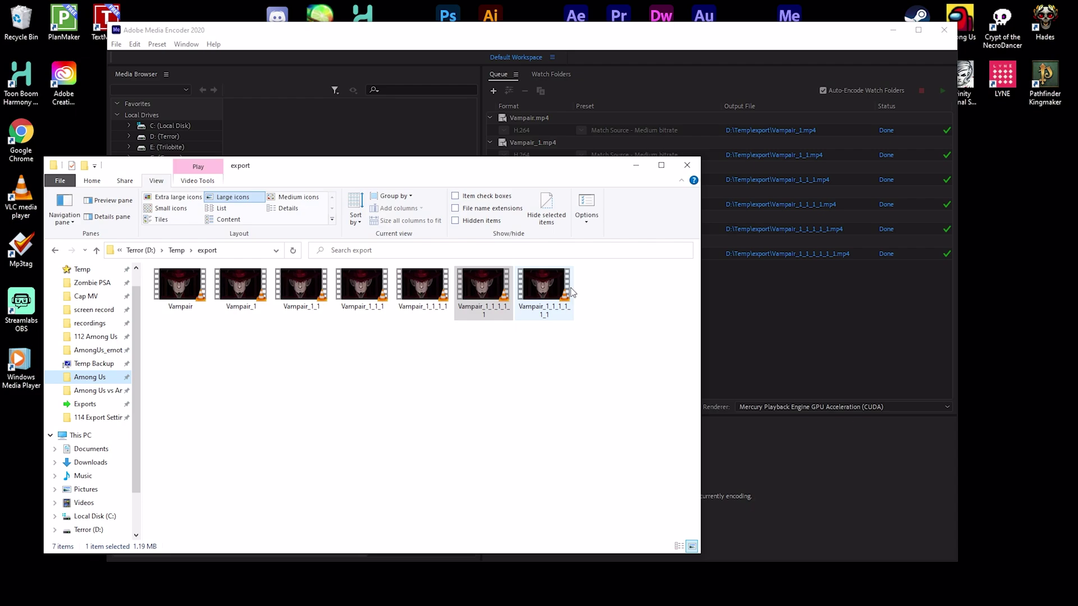
Step: Drag Vampair_1_1 into the Media Encoder Queue for another H.264 encode
{"action": "left_click_drag", "start_coordinate": [544, 286], "coordinate": [783, 314]}
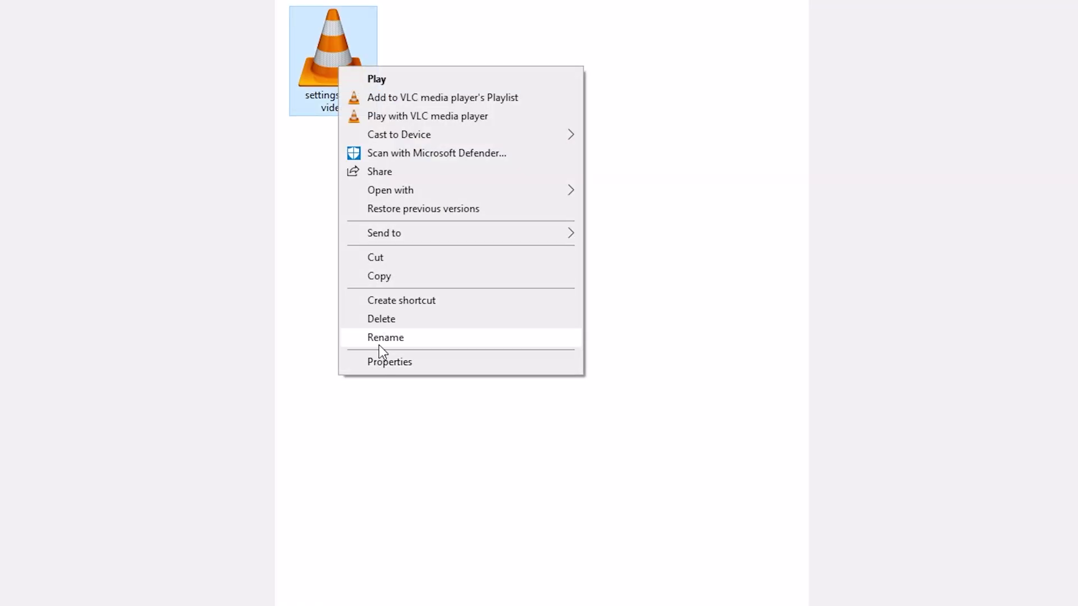
Step: Open Properties for the exported 'settings' video file
{"action": "left_click", "coordinate": [380, 361]}
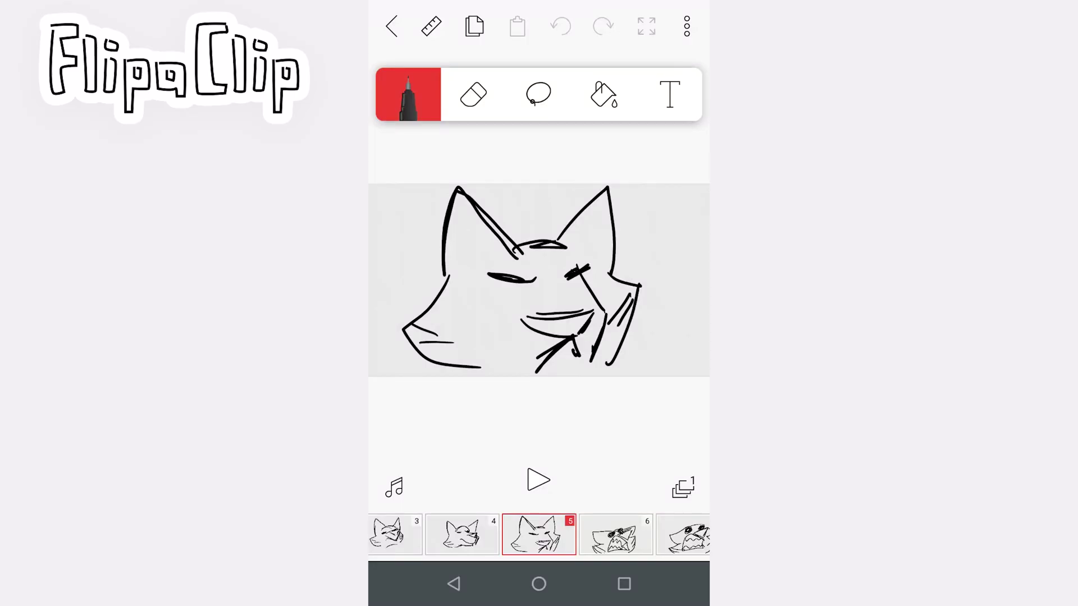
Step: Choose Make movie from FlipaClip's options and bring up the YouTube (1080p) size presets
{"action": "left_click", "coordinate": [687, 26]}
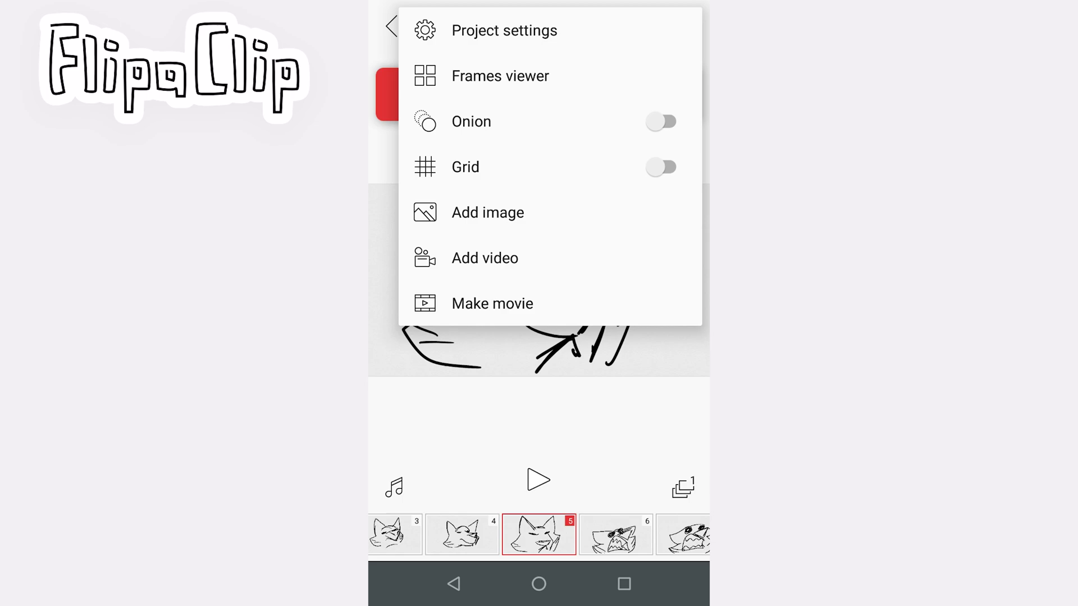
{"action": "left_click", "coordinate": [515, 302]}
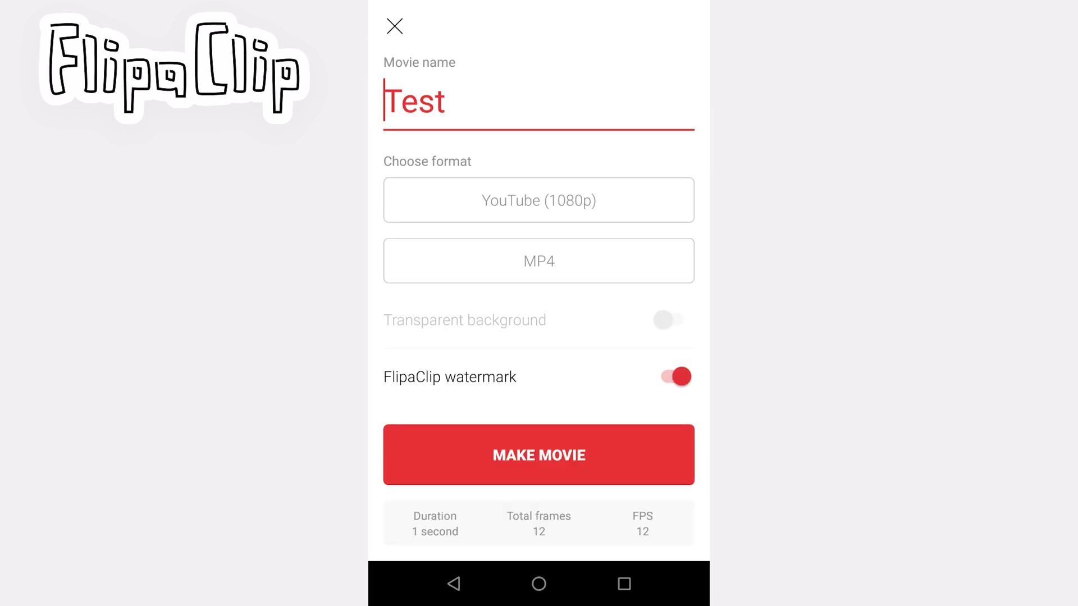
{"action": "left_click", "coordinate": [605, 200]}
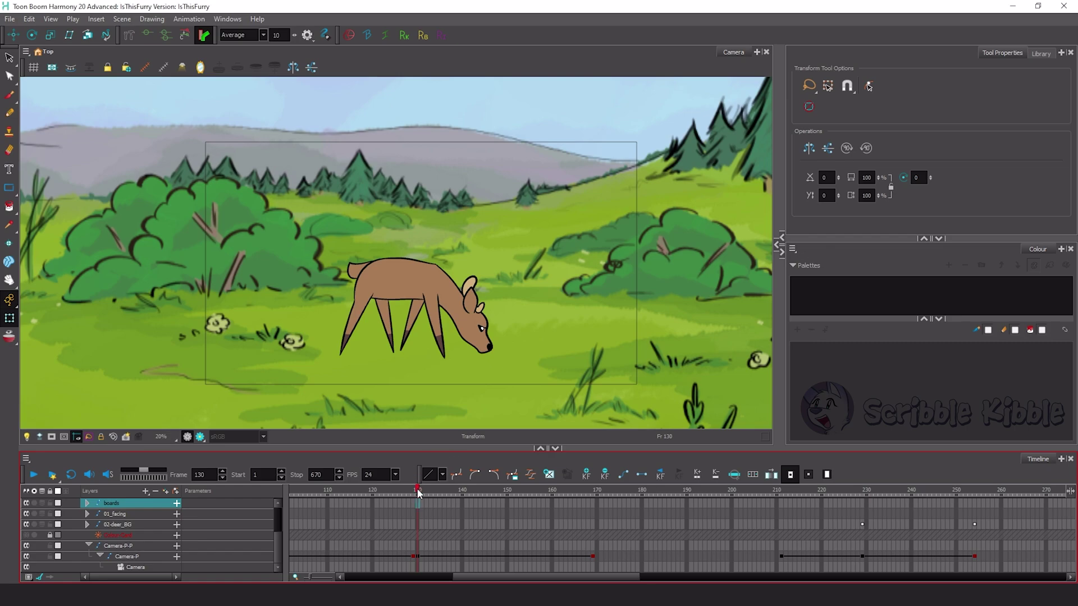
Step: Scrub the deer animation over frames 130–183, then inspect Scene Settings and compression frame rates
{"action": "left_click_drag", "start_coordinate": [418, 493], "coordinate": [546, 506]}
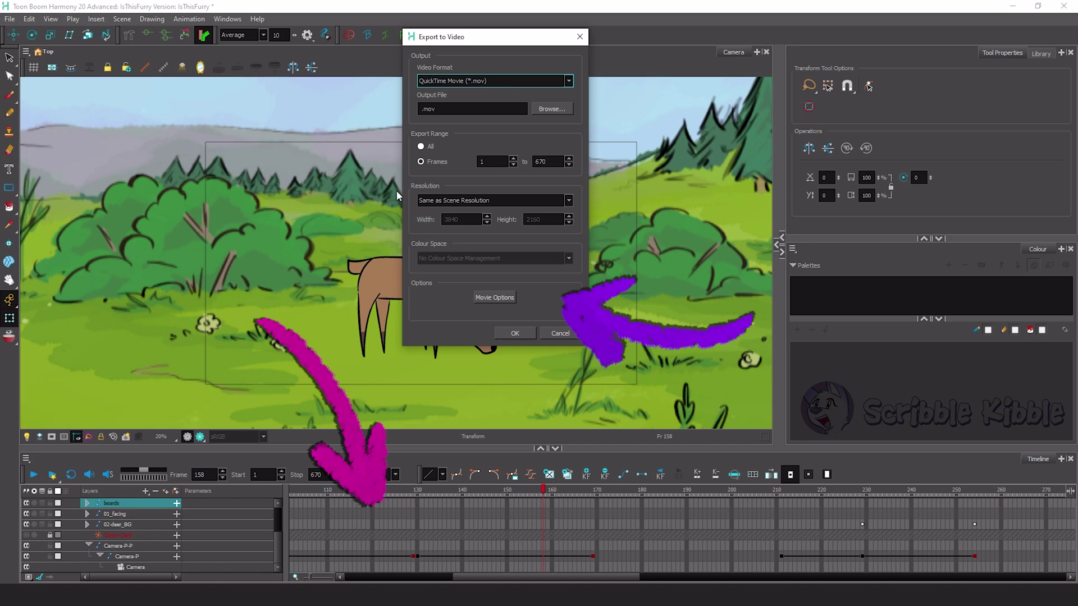
{"action": "left_click", "coordinate": [123, 19]}
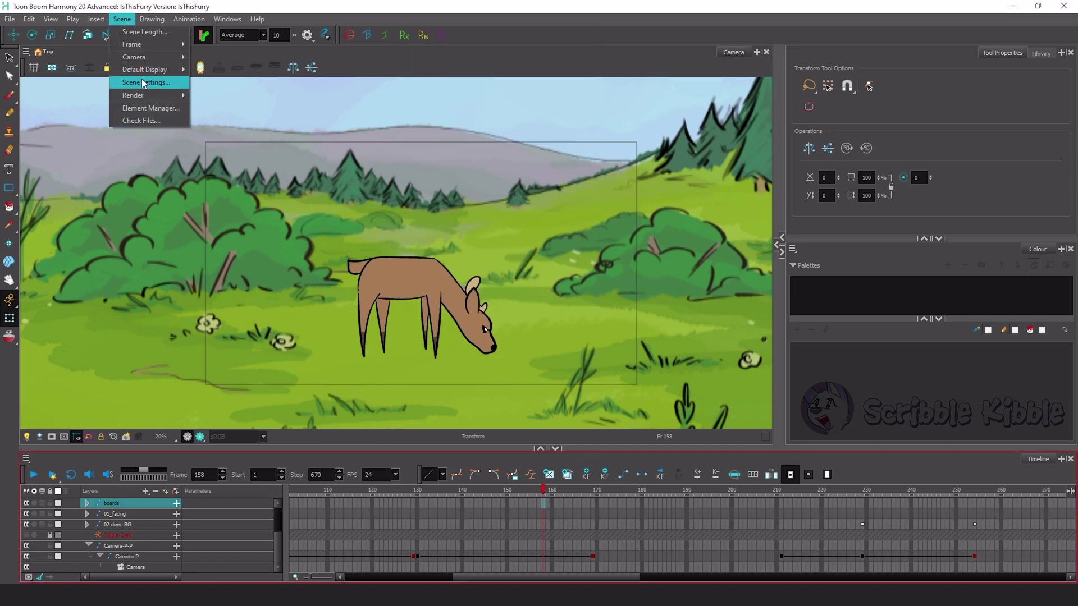
{"action": "left_click", "coordinate": [143, 83]}
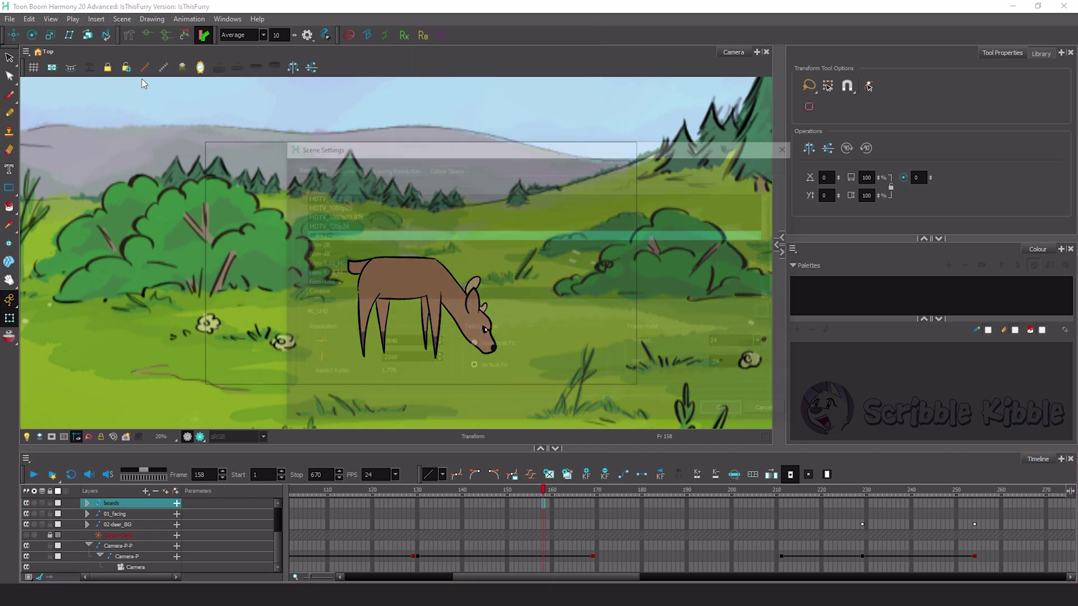
{"action": "left_click", "coordinate": [731, 343]}
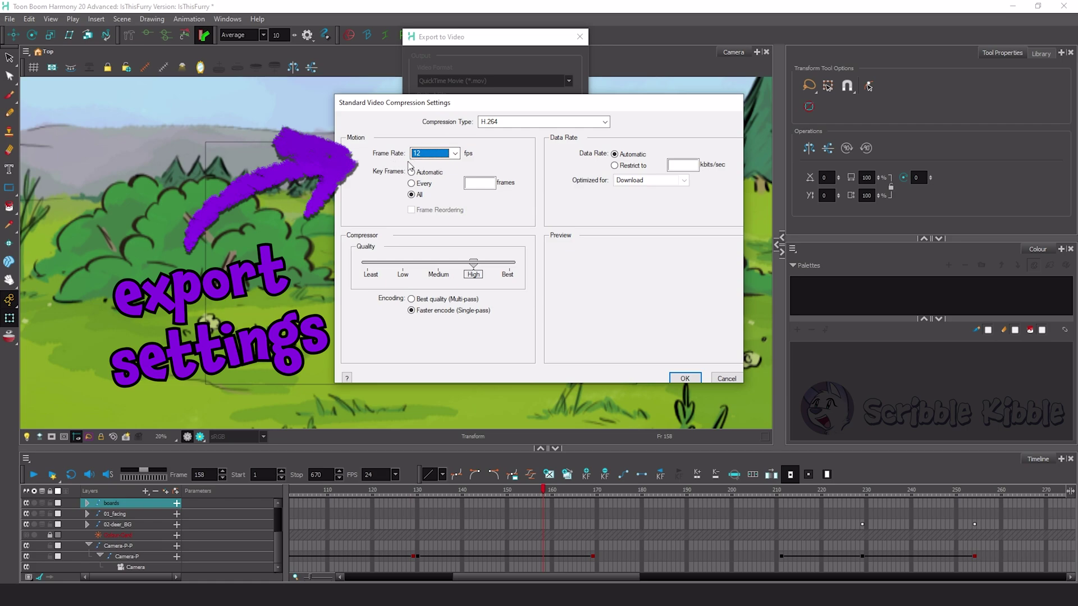
{"action": "left_click", "coordinate": [454, 154]}
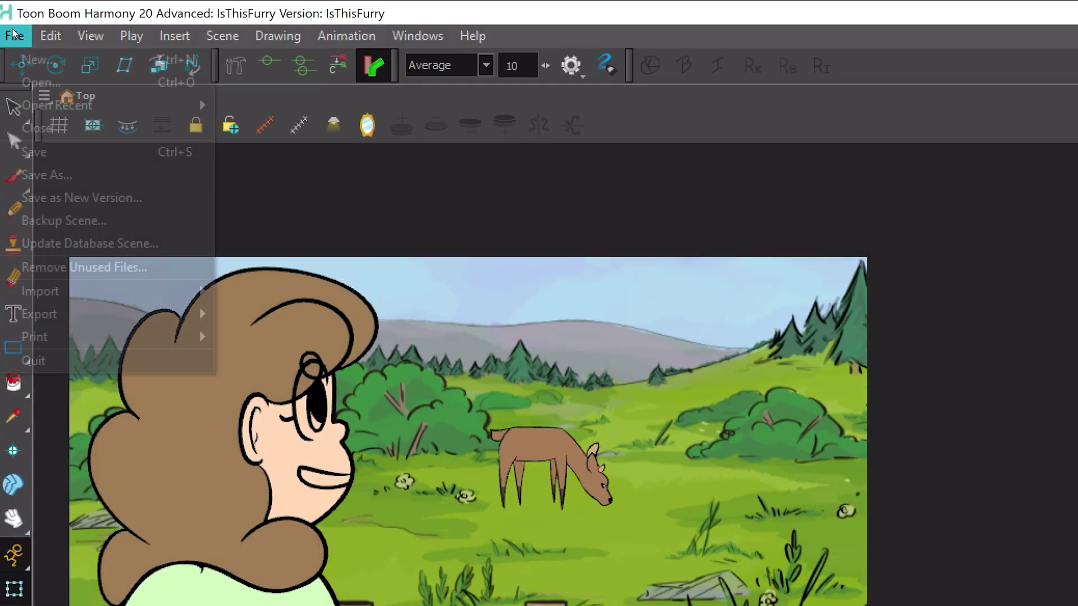
Step: Set up a movie export as H.264/MPEG-4 at Same as Scene Resolution
{"action": "mouse_move", "coordinate": [92, 313]}
{"action": "left_click", "coordinate": [241, 336]}
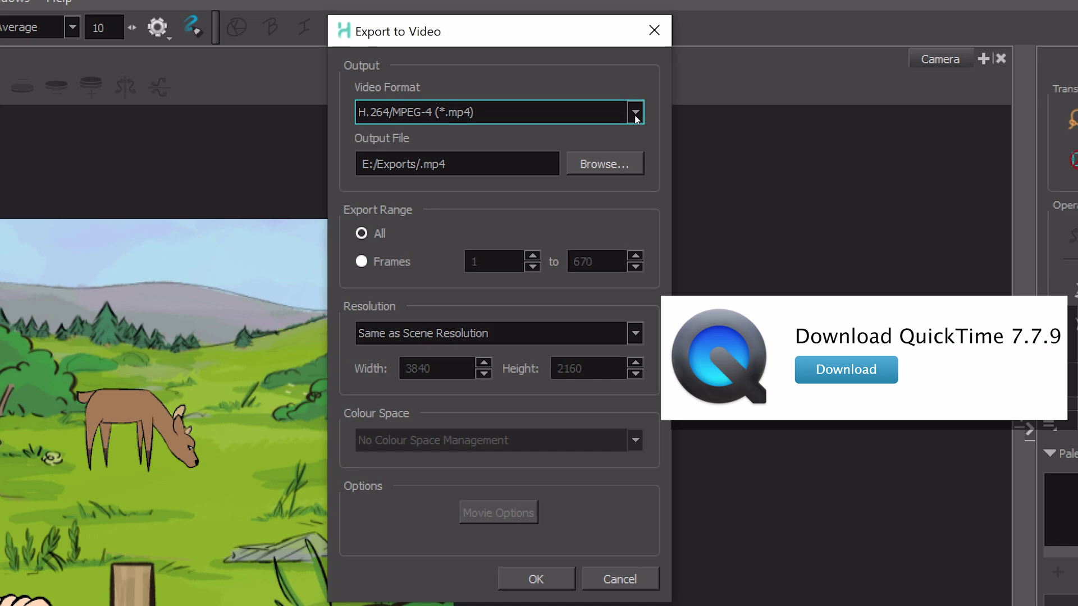
{"action": "left_click", "coordinate": [636, 115]}
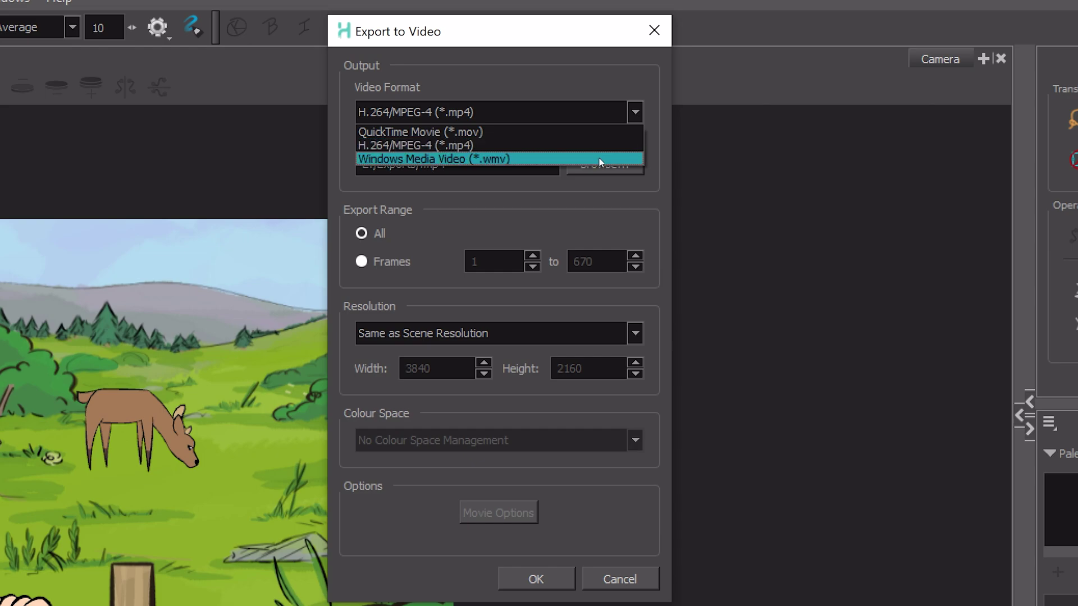
{"action": "left_click", "coordinate": [599, 147]}
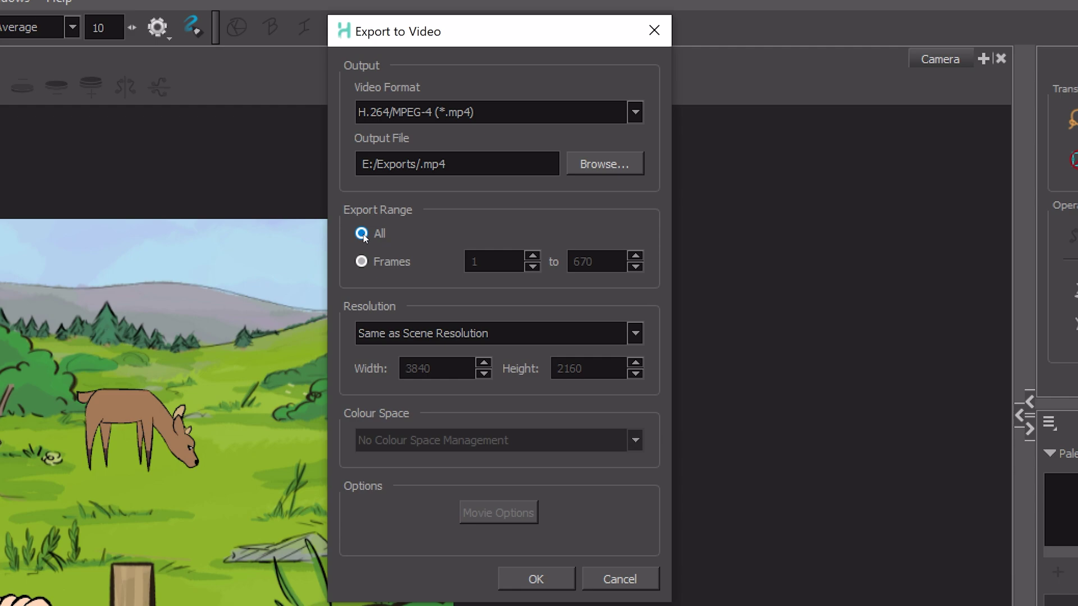
{"action": "left_click", "coordinate": [561, 331]}
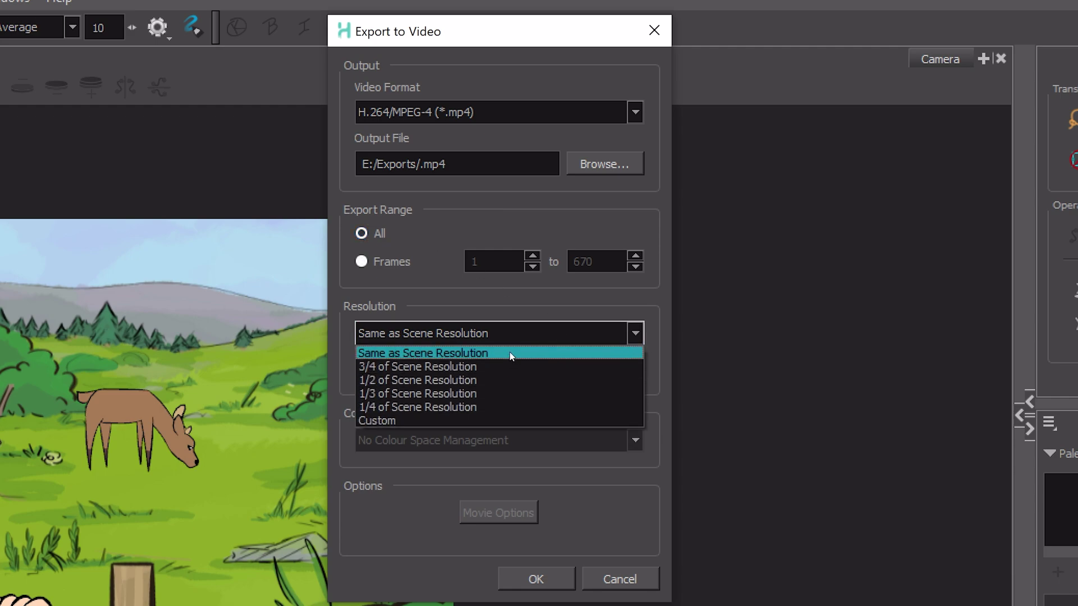
{"action": "left_click", "coordinate": [512, 354]}
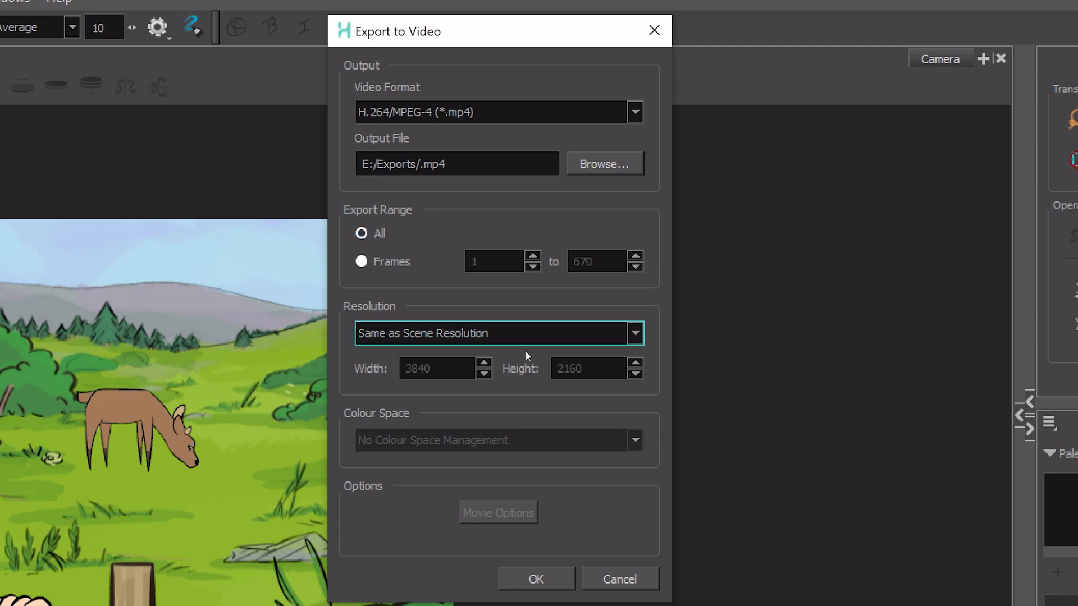
Step: Export the MP4, then switch the format to QuickTime Movie and open Movie Options
{"action": "left_click", "coordinate": [549, 579]}
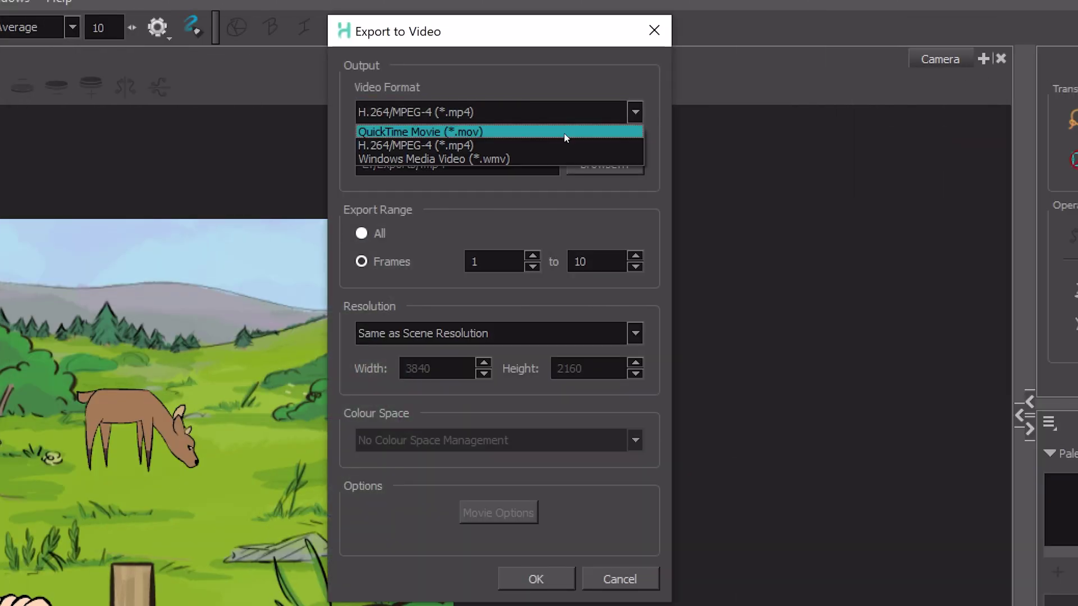
{"action": "left_click", "coordinate": [564, 131]}
{"action": "left_click", "coordinate": [514, 512]}
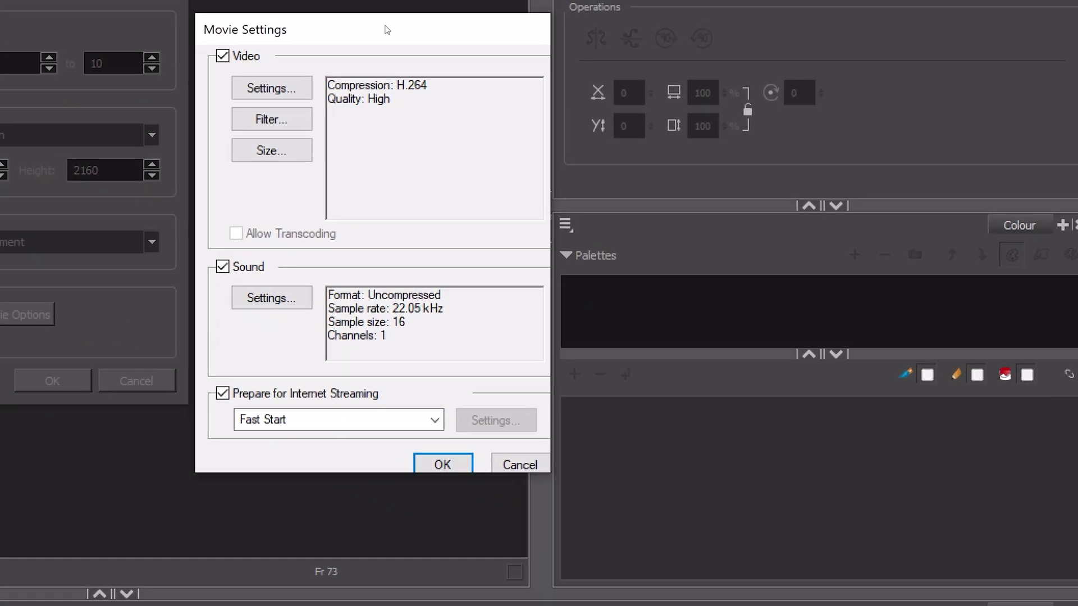
Step: Give the QuickTime export H.264 compression with all key frames at Best quality and export
{"action": "left_click", "coordinate": [271, 89]}
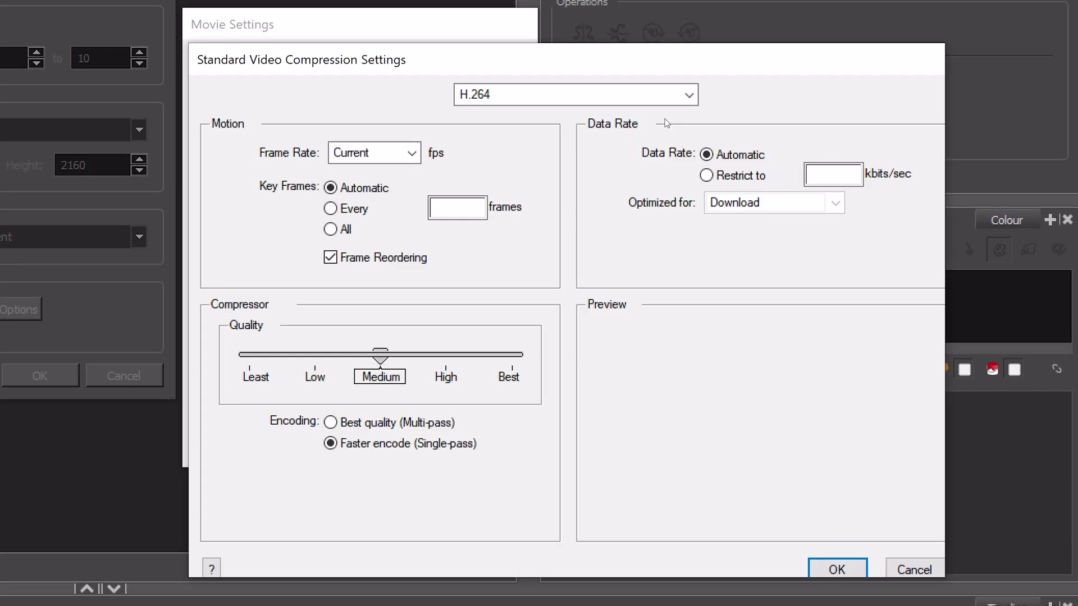
{"action": "left_click", "coordinate": [690, 96]}
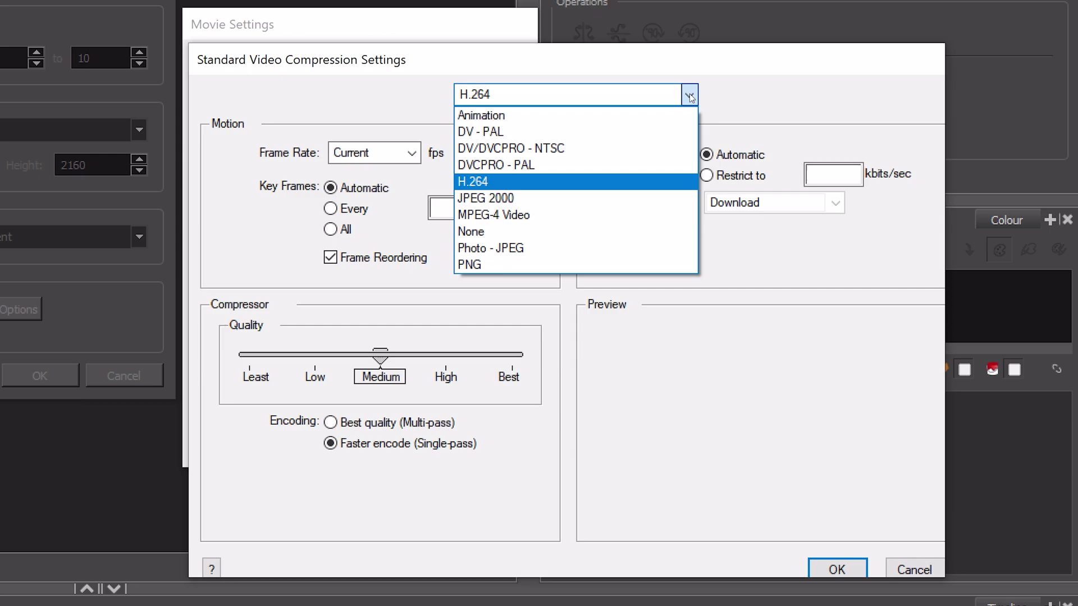
{"action": "left_click", "coordinate": [491, 181]}
{"action": "left_click", "coordinate": [330, 229]}
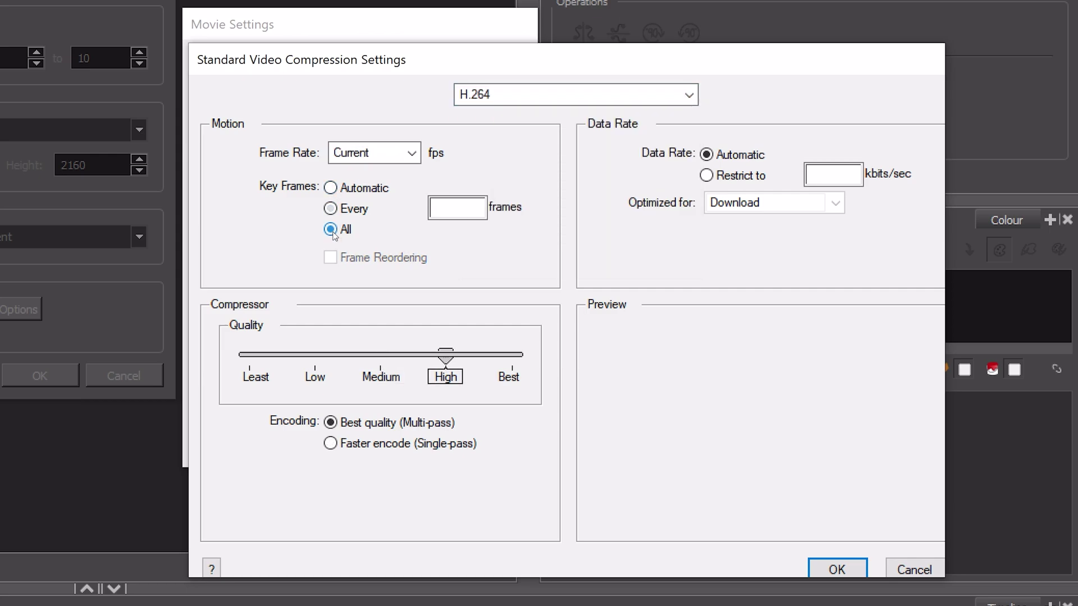
{"action": "left_click_drag", "start_coordinate": [446, 359], "coordinate": [522, 383]}
{"action": "left_click", "coordinate": [836, 569]}
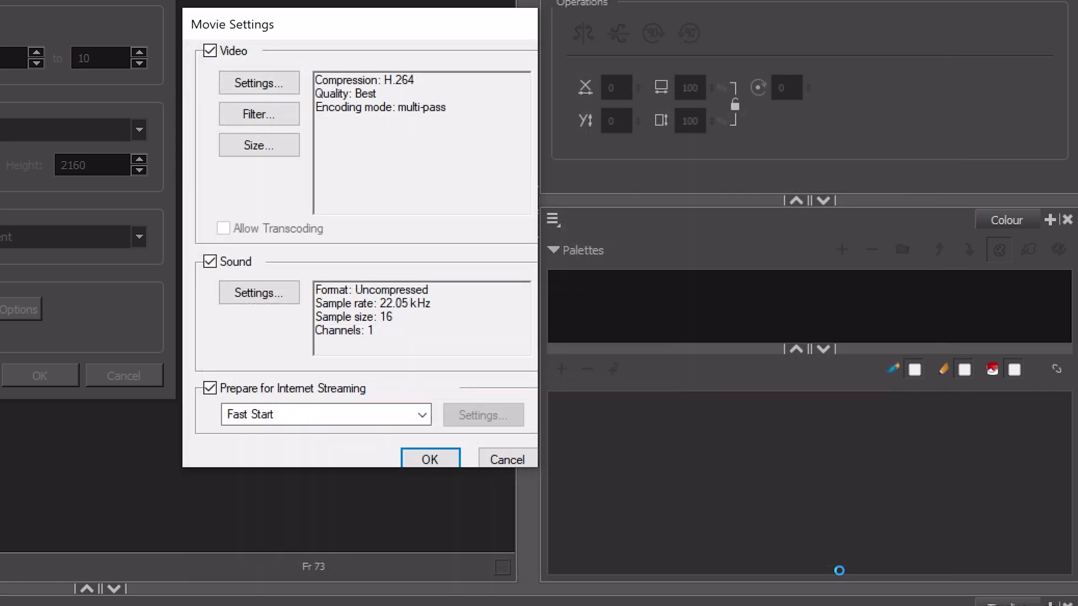
{"action": "left_click", "coordinate": [425, 458]}
{"action": "left_click", "coordinate": [34, 375]}
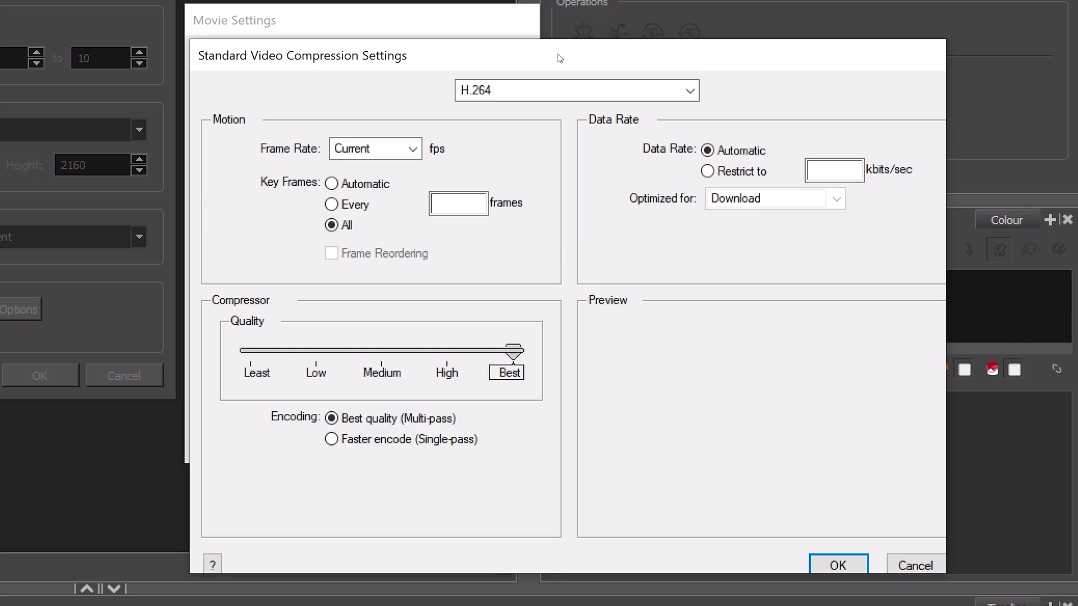
Step: Switch the codec to Animation with all key frames and Millions of Colors+ depth
{"action": "left_click", "coordinate": [572, 93]}
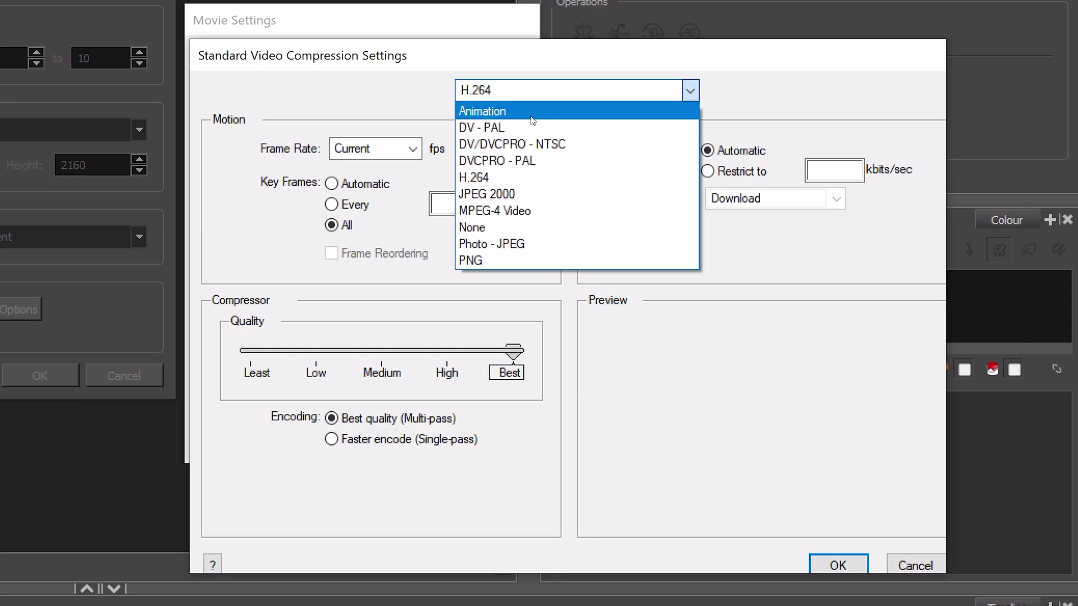
{"action": "left_click", "coordinate": [562, 108]}
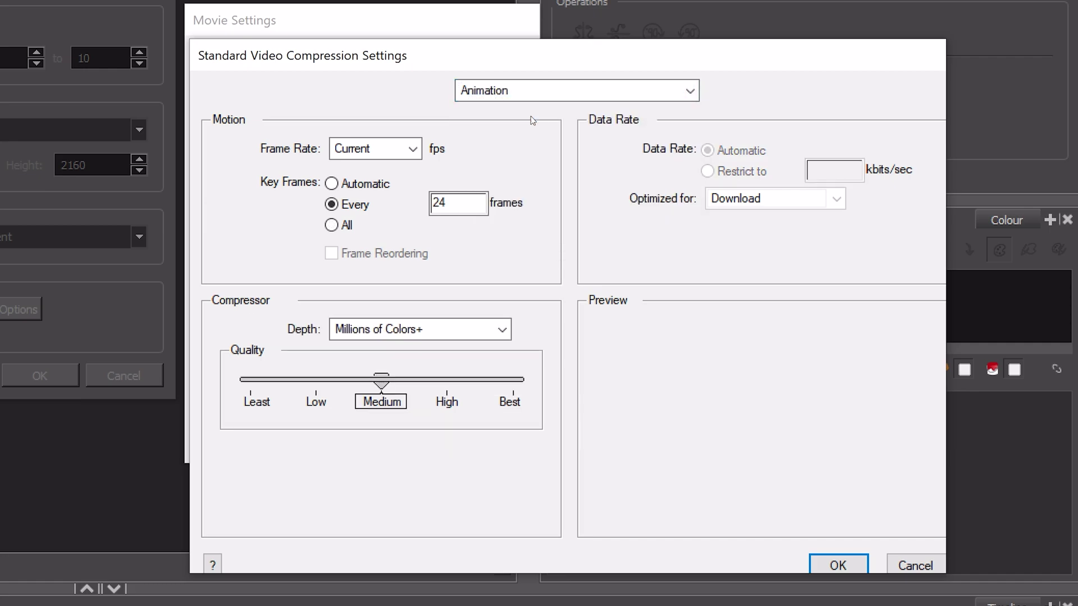
{"action": "left_click", "coordinate": [331, 225]}
{"action": "left_click", "coordinate": [471, 332]}
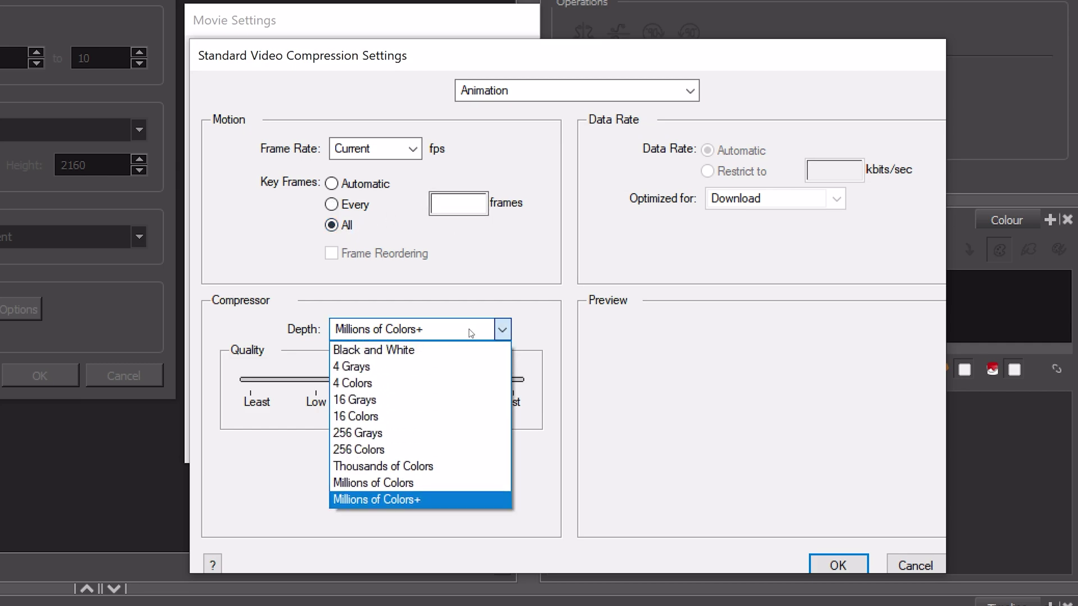
{"action": "left_click", "coordinate": [393, 499]}
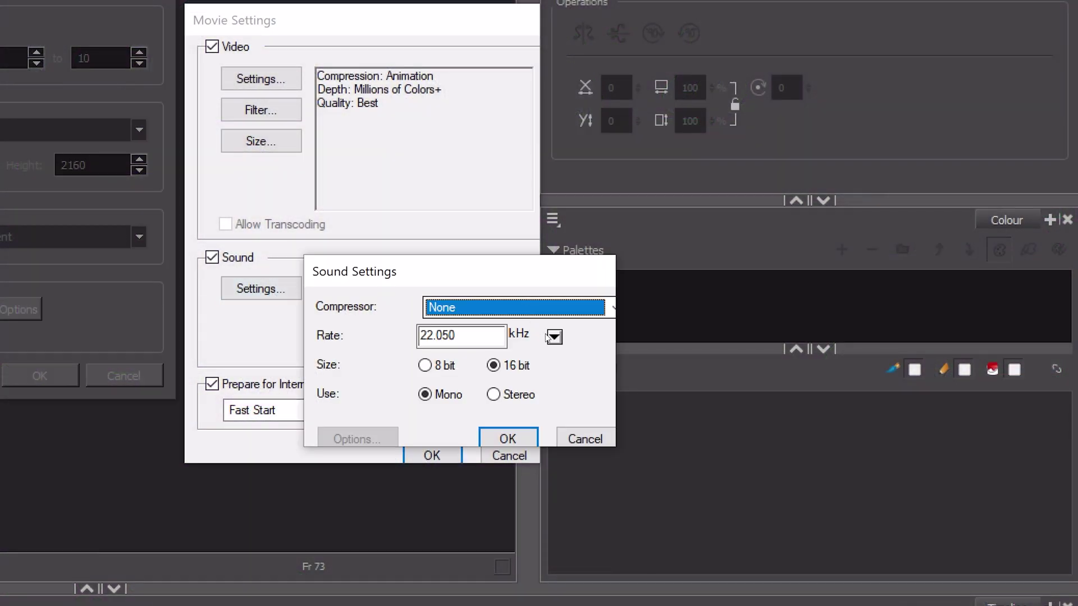
Step: Set the movie sound to 44.100 kHz stereo and confirm the movie settings
{"action": "left_click", "coordinate": [554, 337]}
{"action": "left_click", "coordinate": [616, 481]}
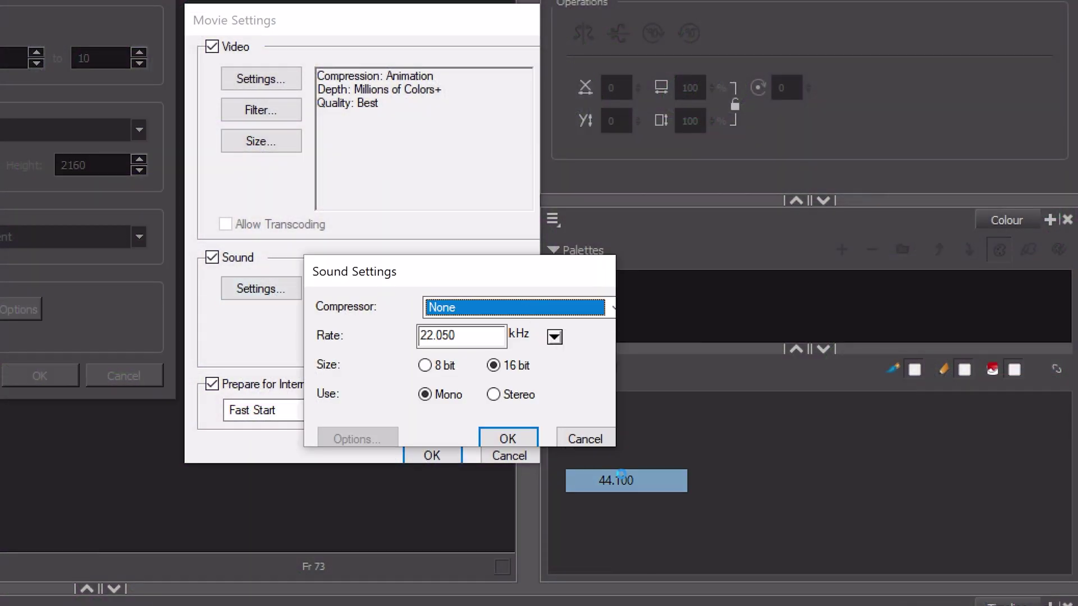
{"action": "left_click", "coordinate": [493, 394]}
{"action": "left_click", "coordinate": [508, 439]}
{"action": "left_click", "coordinate": [432, 454]}
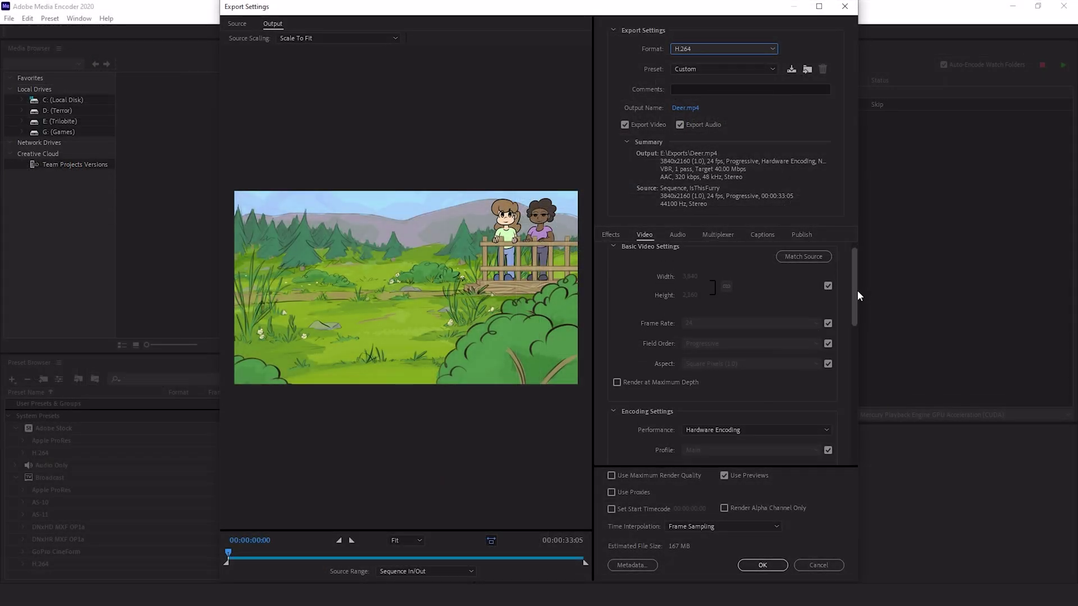
{"action": "left_click_drag", "start_coordinate": [858, 291], "coordinate": [855, 417]}
Step: Choose Disable resample and keep the Sony AVC render at 29,970 (NTSC) fps
{"action": "left_click", "coordinate": [729, 48]}
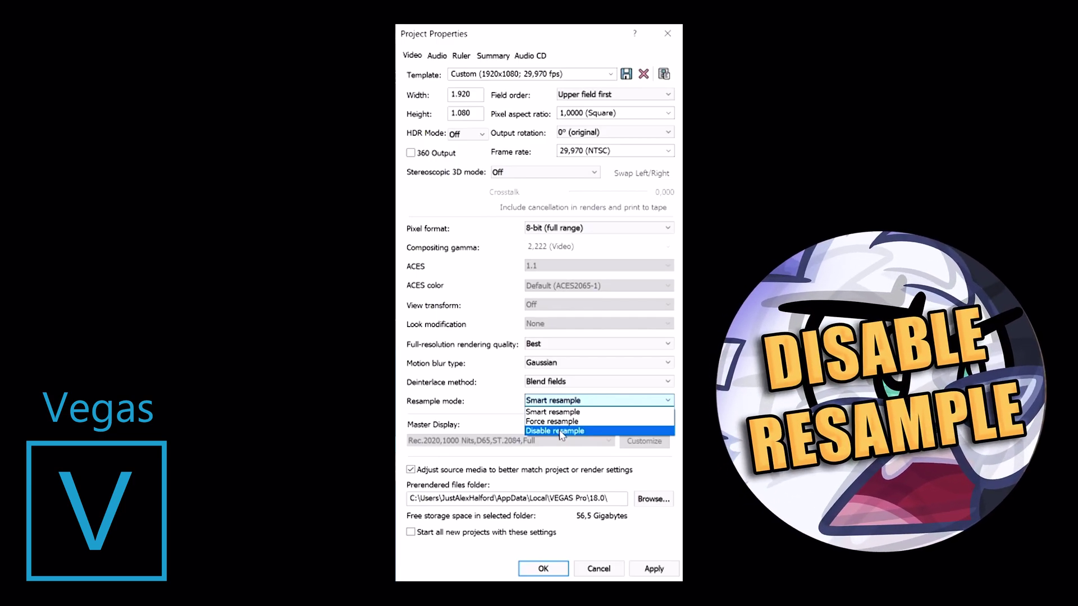
{"action": "left_click", "coordinate": [560, 431]}
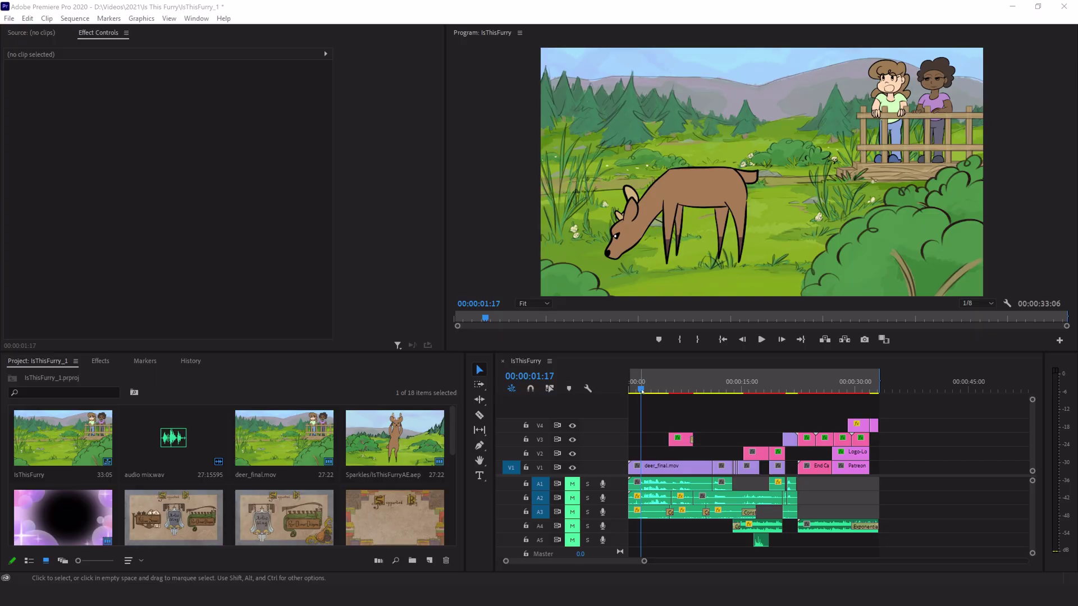
{"action": "left_click", "coordinate": [646, 390]}
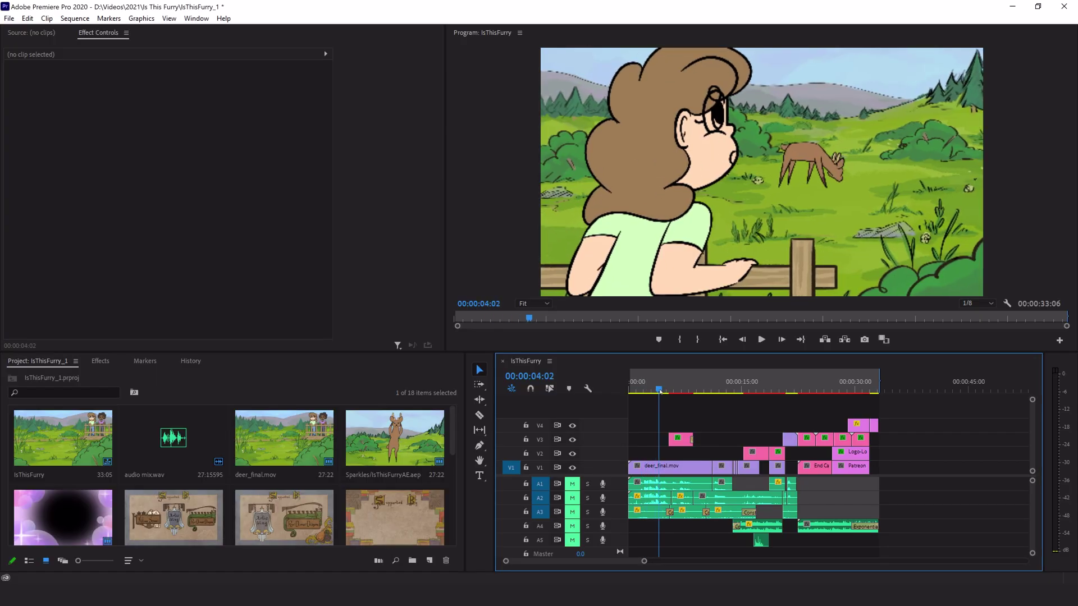
Step: Place the Sparkles overlay on V2 and render the sequence to QuickTime as deer_fix.mov
{"action": "left_click_drag", "start_coordinate": [63, 517], "coordinate": [652, 454]}
{"action": "left_click", "coordinate": [654, 454]}
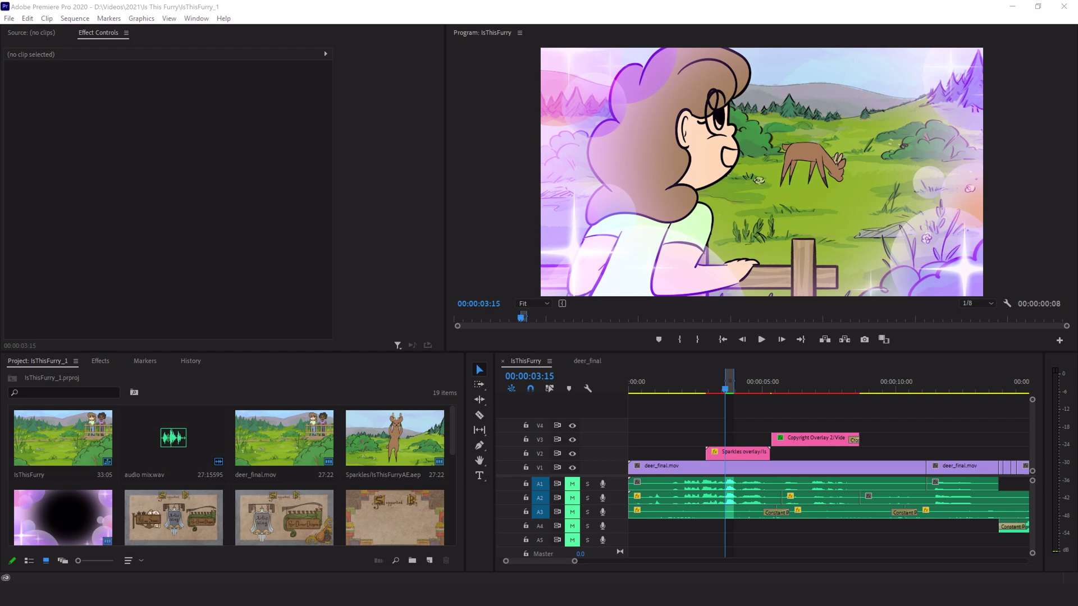
{"action": "key", "text": "ctrl+m"}
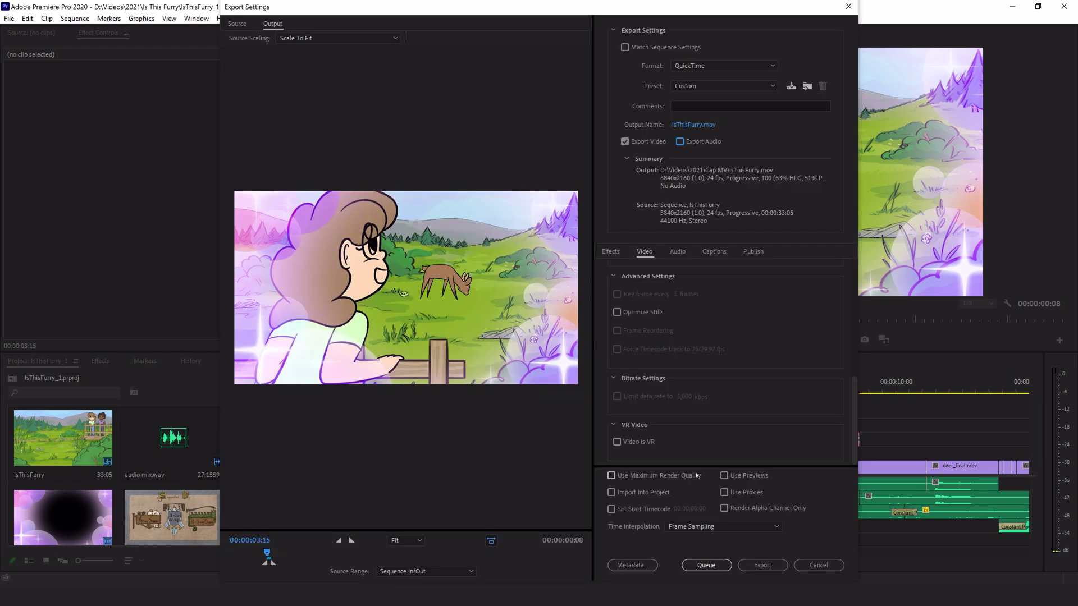
{"action": "left_click", "coordinate": [763, 565]}
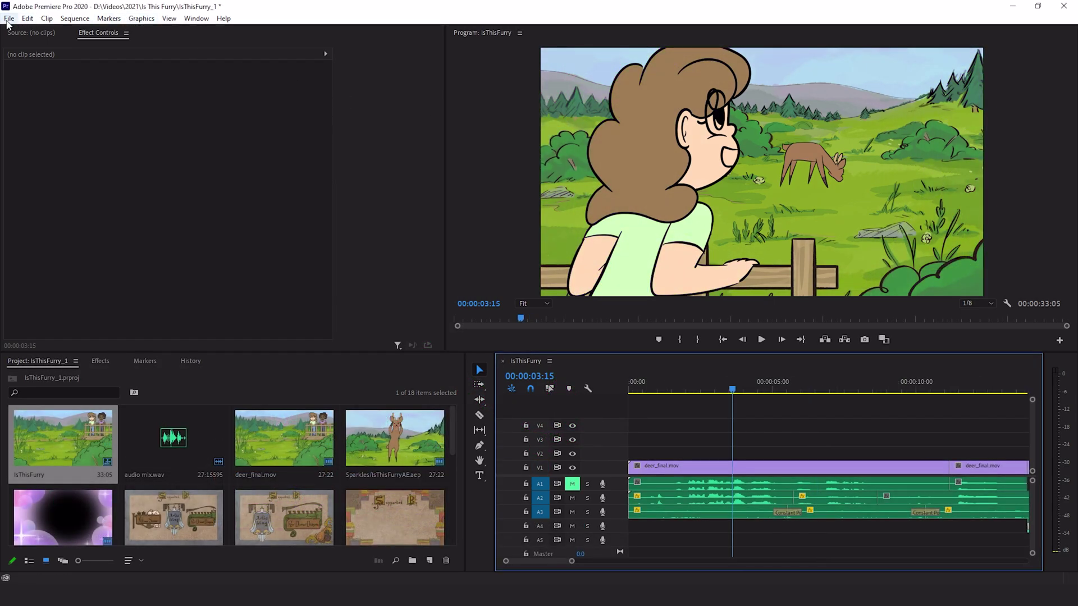
Step: Open Export Settings for IsThisFurry.mp4 and show the available formats for H.264
{"action": "left_click", "coordinate": [9, 18]}
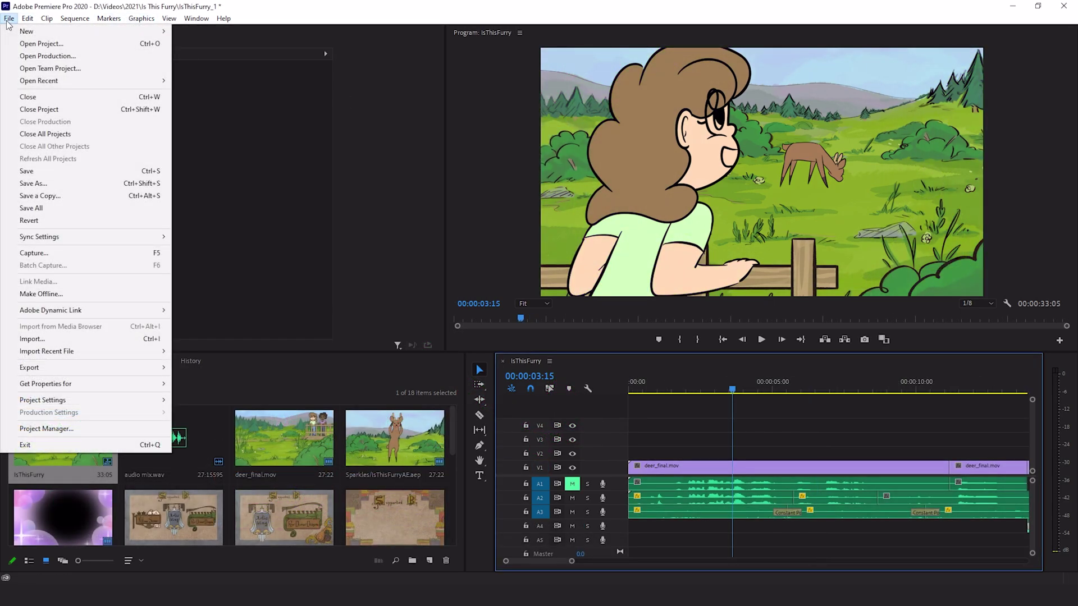
{"action": "left_click", "coordinate": [216, 369]}
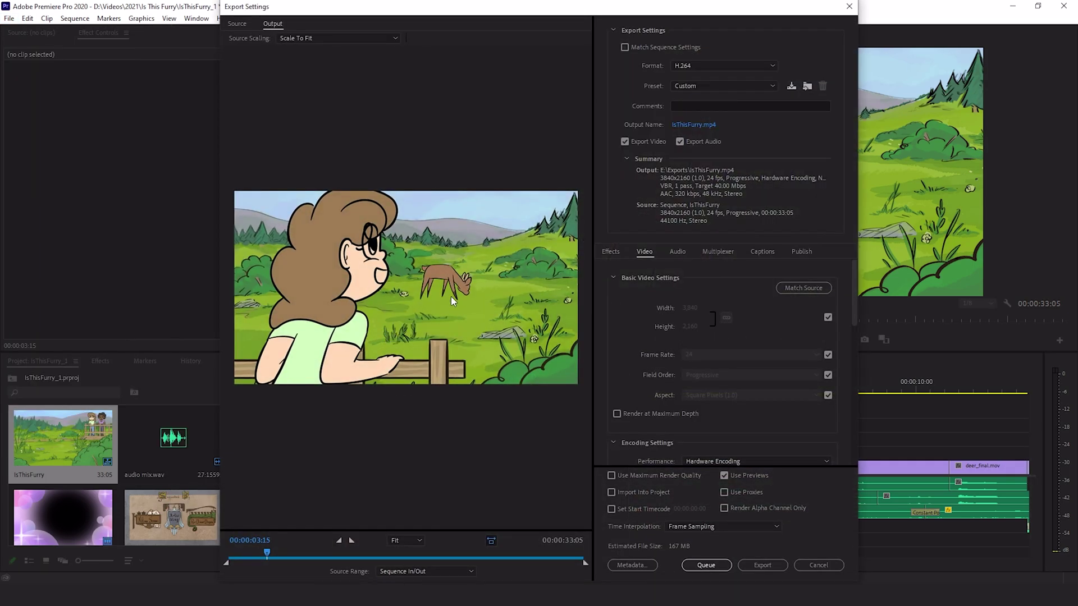
{"action": "left_click", "coordinate": [713, 62]}
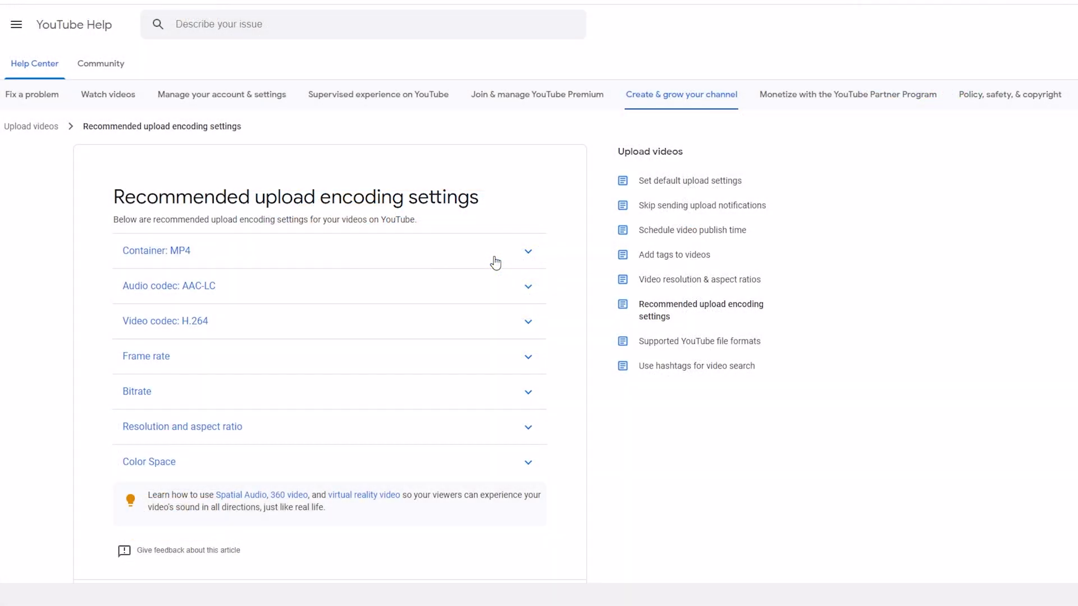
Step: Expand the Container MP4, Audio codec AAC-LC, Video codec H.264 and Color Space recommendations
{"action": "left_click", "coordinate": [494, 260]}
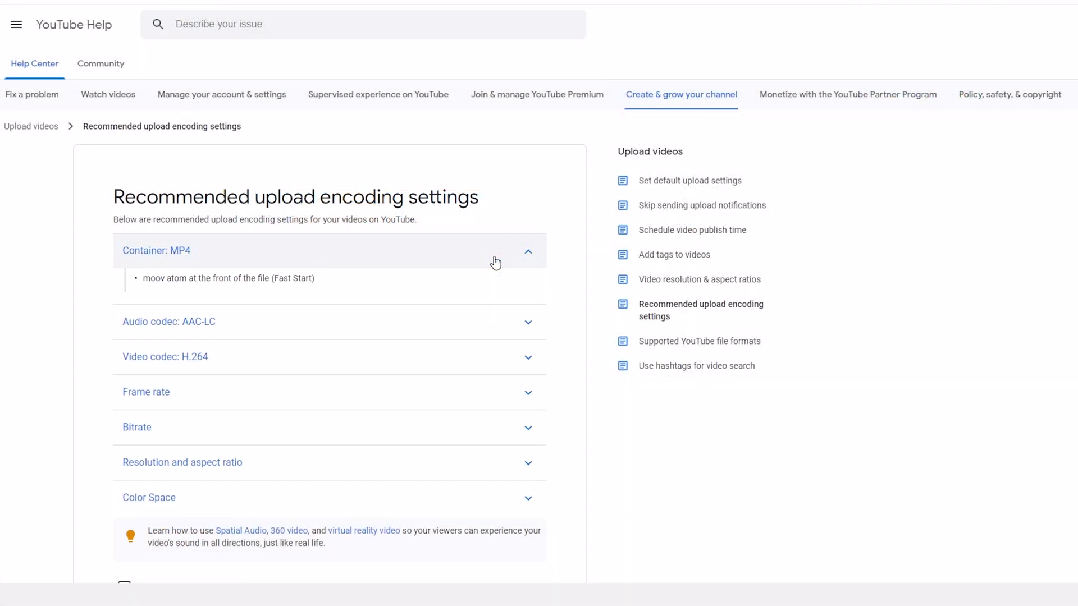
{"action": "left_click", "coordinate": [492, 349]}
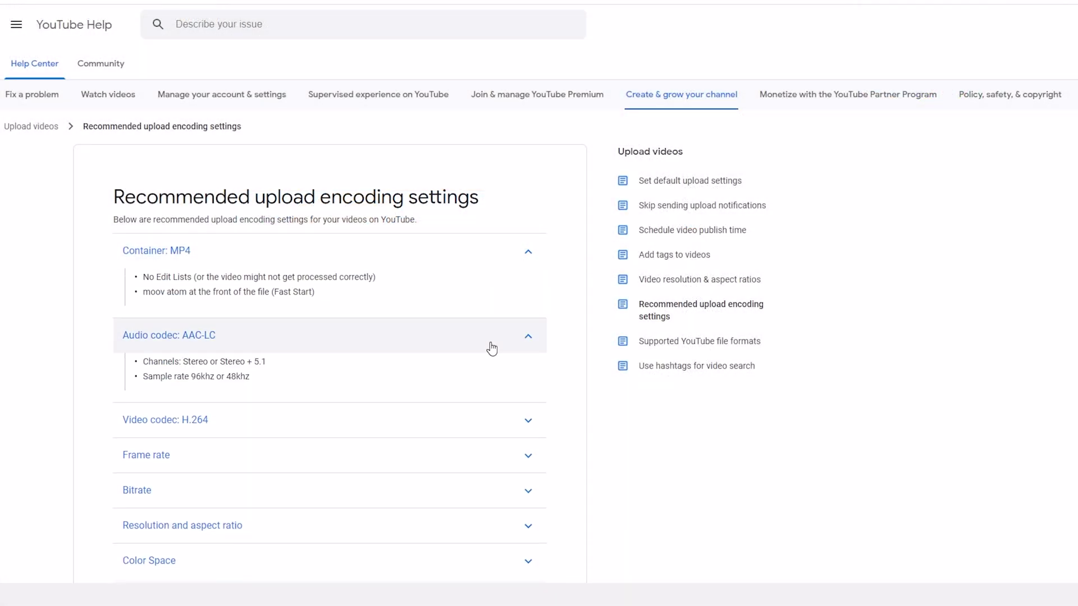
{"action": "left_click", "coordinate": [480, 423]}
{"action": "left_click", "coordinate": [532, 342]}
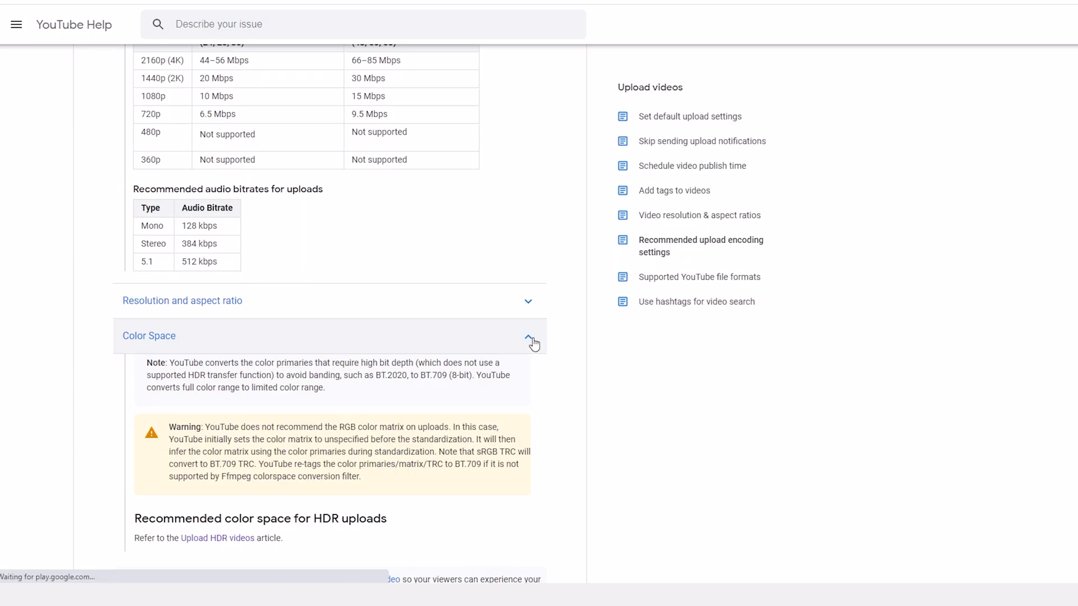
{"action": "scroll", "coordinate": [233, 445], "scroll_direction": "down", "scroll_amount": 8}
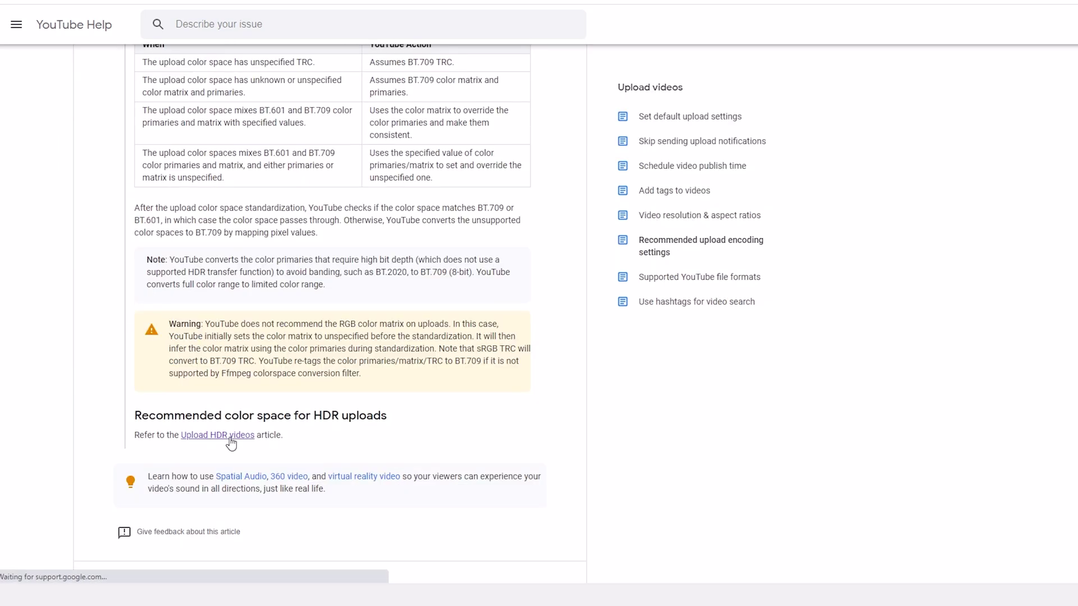
Step: Open the Upload HDR videos article and read through its HDR requirements
{"action": "left_click", "coordinate": [231, 437]}
{"action": "scroll", "coordinate": [231, 444], "scroll_direction": "down", "scroll_amount": 4}
{"action": "scroll", "coordinate": [330, 314], "scroll_direction": "down", "scroll_amount": 3}
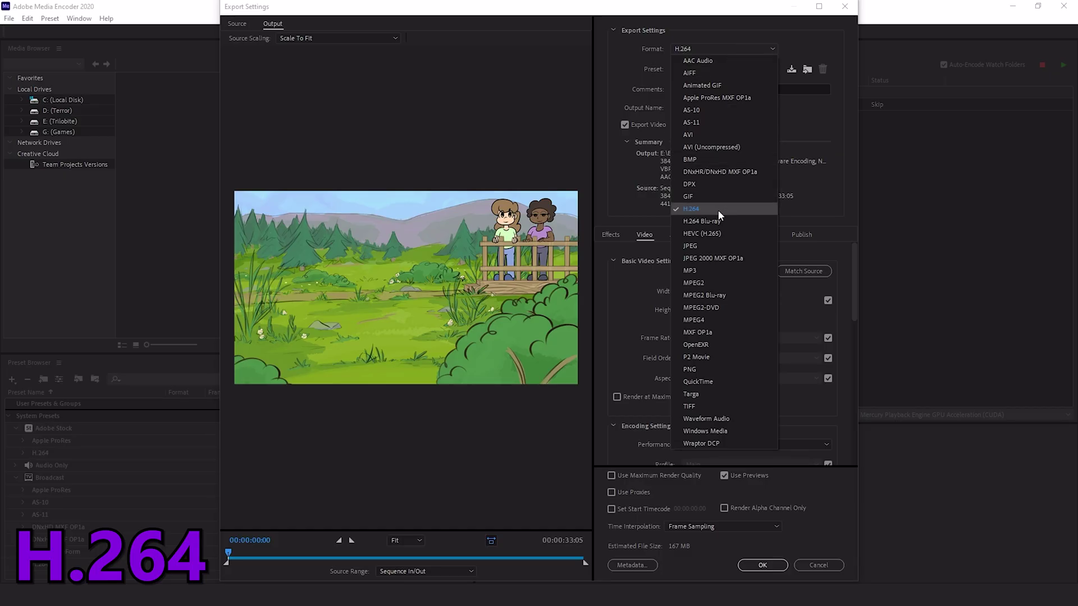
Step: Choose H.264 as the export format and set the target bitrate to 40 Mbps
{"action": "left_click", "coordinate": [719, 210]}
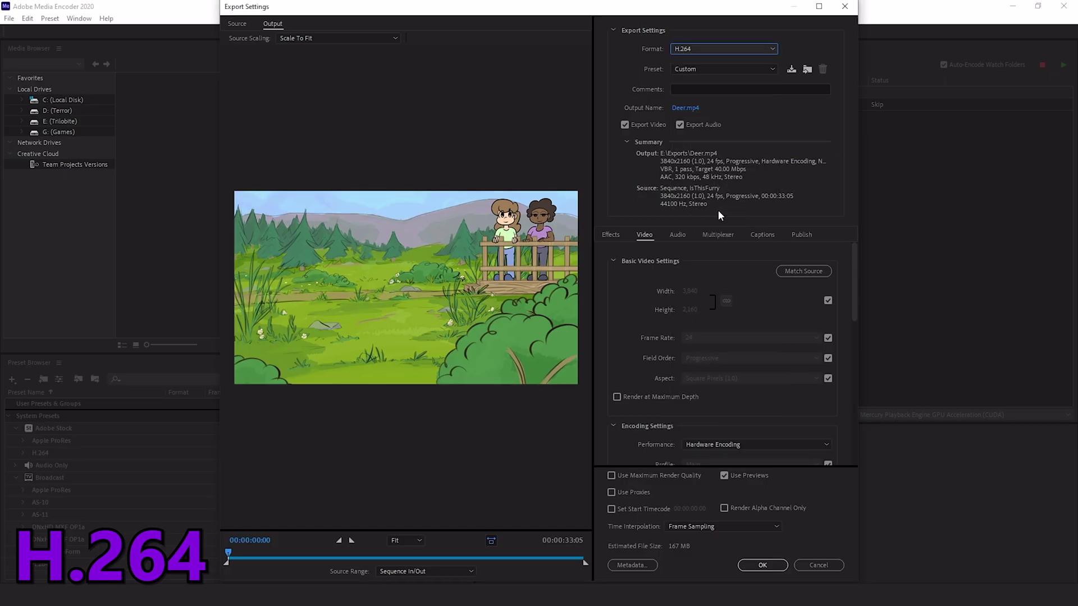
{"action": "left_click_drag", "start_coordinate": [855, 286], "coordinate": [854, 415]}
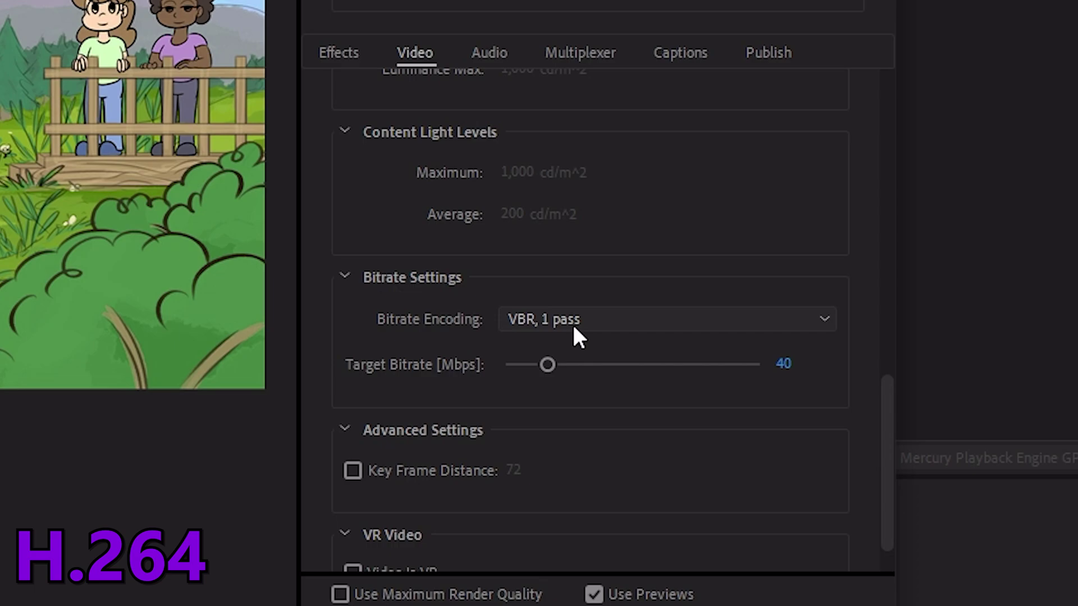
{"action": "mouse_move", "coordinate": [548, 365]}
{"action": "left_mouse_down"}
{"action": "mouse_move", "coordinate": [596, 373]}
{"action": "mouse_move", "coordinate": [556, 375]}
{"action": "left_mouse_up"}
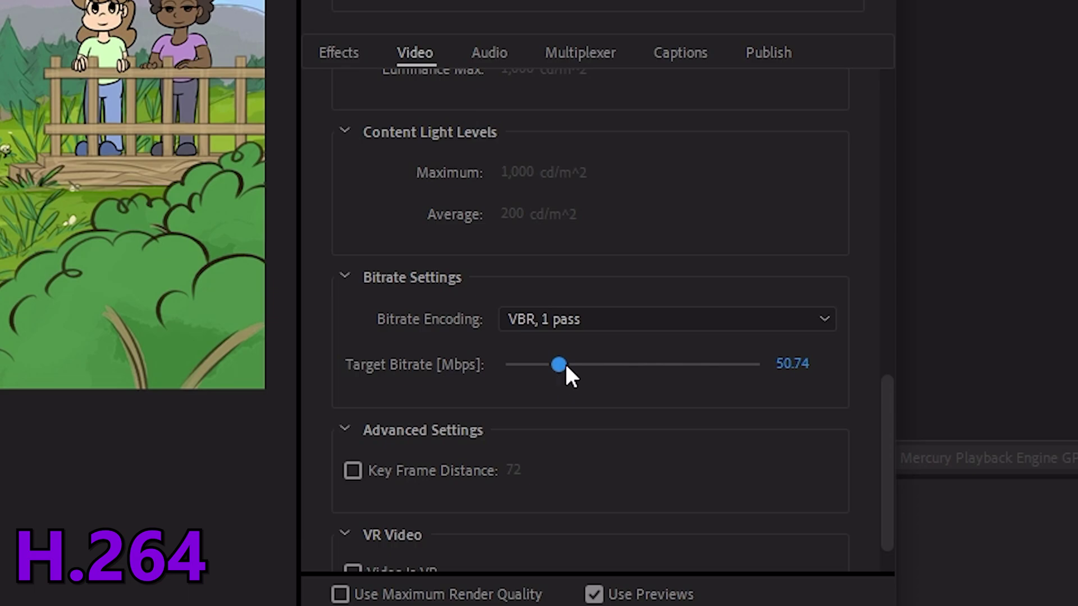
{"action": "left_click", "coordinate": [792, 364]}
{"action": "type", "text": "40"}
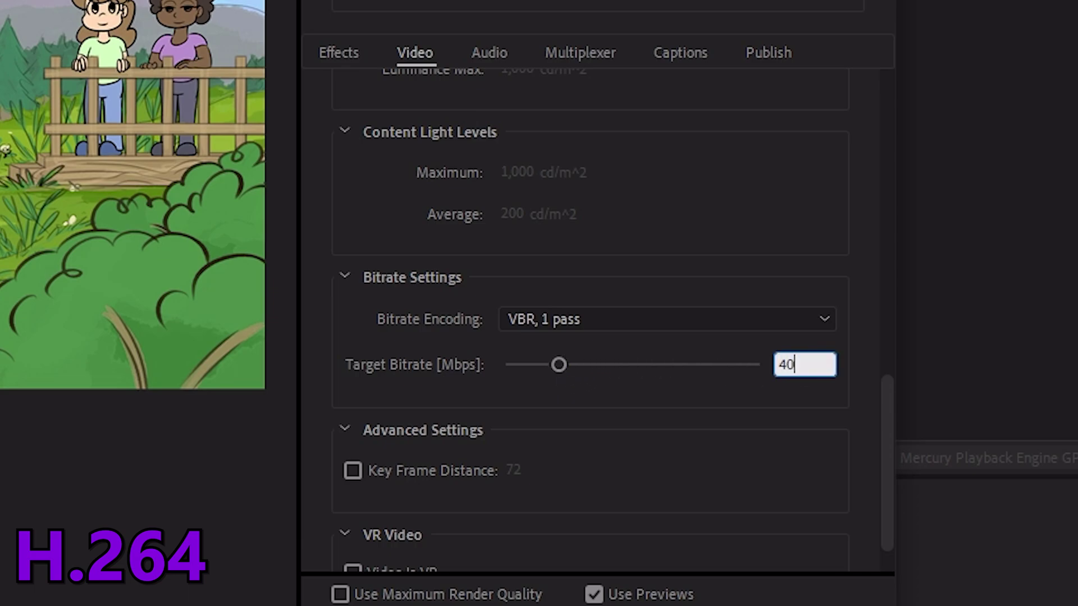
{"action": "key", "text": "Return"}
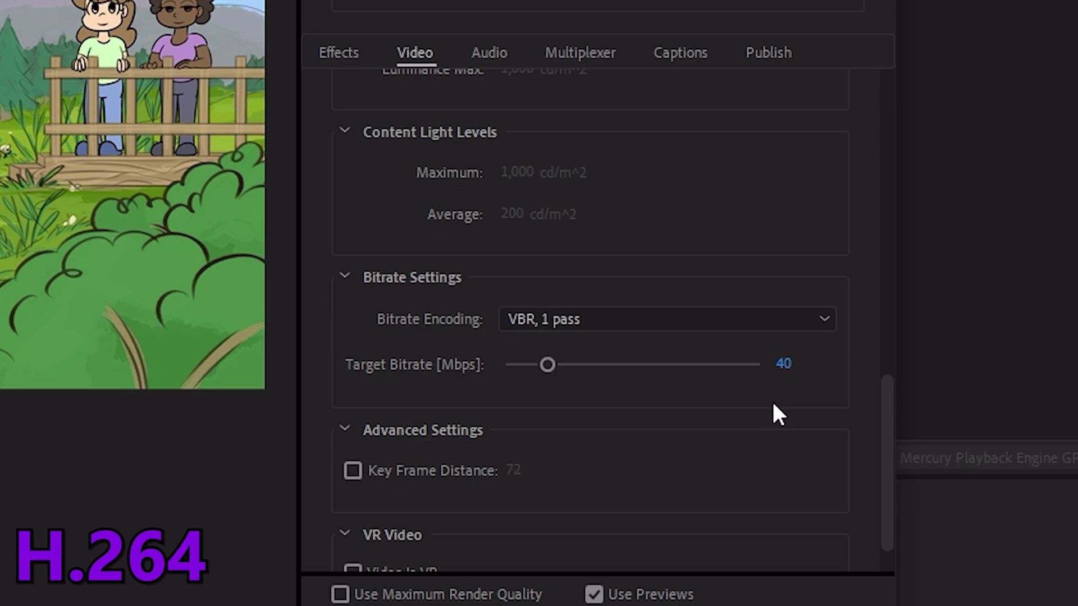
Step: Set H.264 level 1.0, drop target and maximum bitrates to 0.03 Mbps, and view Audio settings
{"action": "left_click_drag", "start_coordinate": [547, 365], "coordinate": [501, 368]}
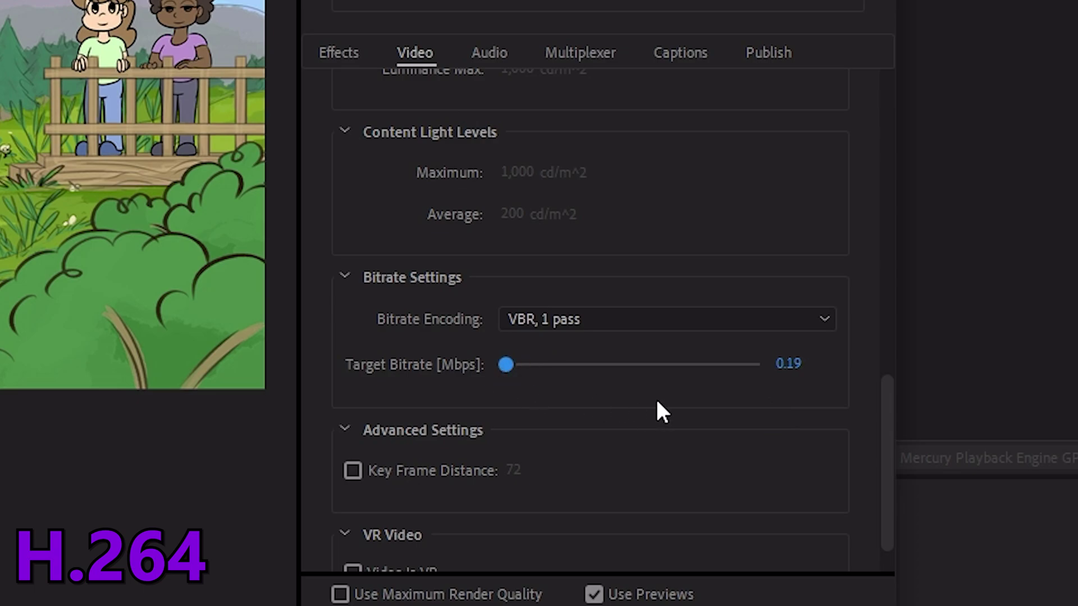
{"action": "scroll", "coordinate": [885, 418], "scroll_direction": "up", "scroll_amount": 10}
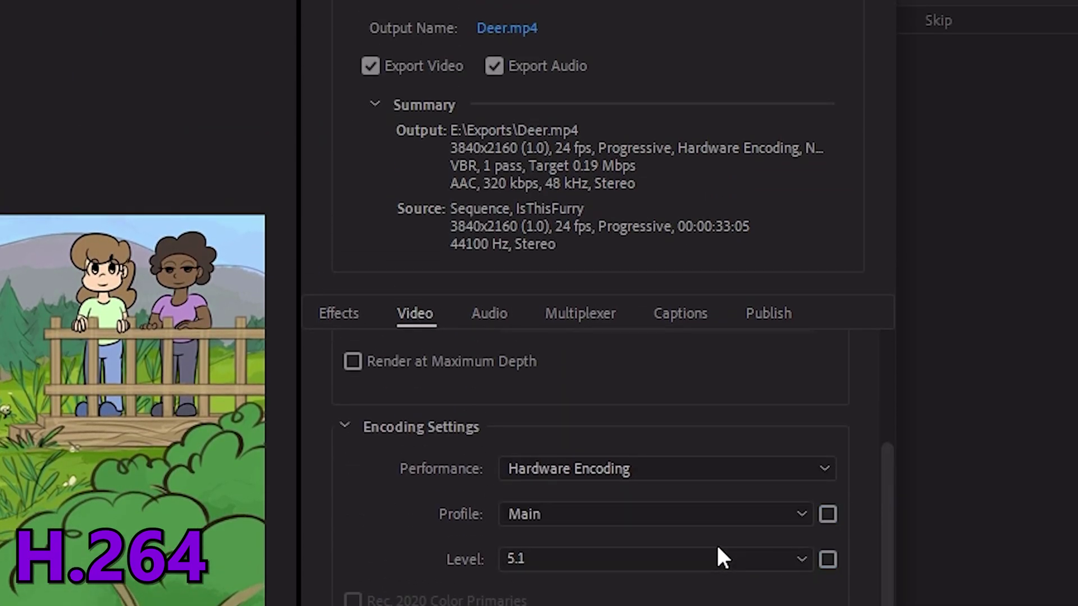
{"action": "left_click", "coordinate": [719, 549]}
{"action": "left_click", "coordinate": [561, 10]}
{"action": "left_click_drag", "start_coordinate": [887, 488], "coordinate": [882, 587]}
{"action": "left_click_drag", "start_coordinate": [774, 464], "coordinate": [530, 464]}
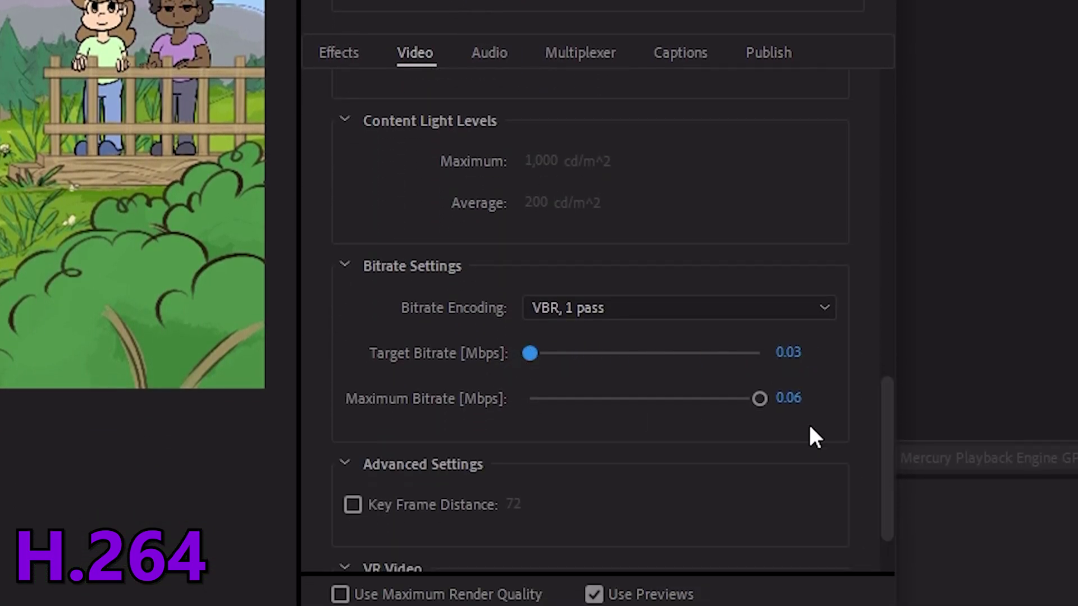
{"action": "left_click_drag", "start_coordinate": [761, 400], "coordinate": [458, 396]}
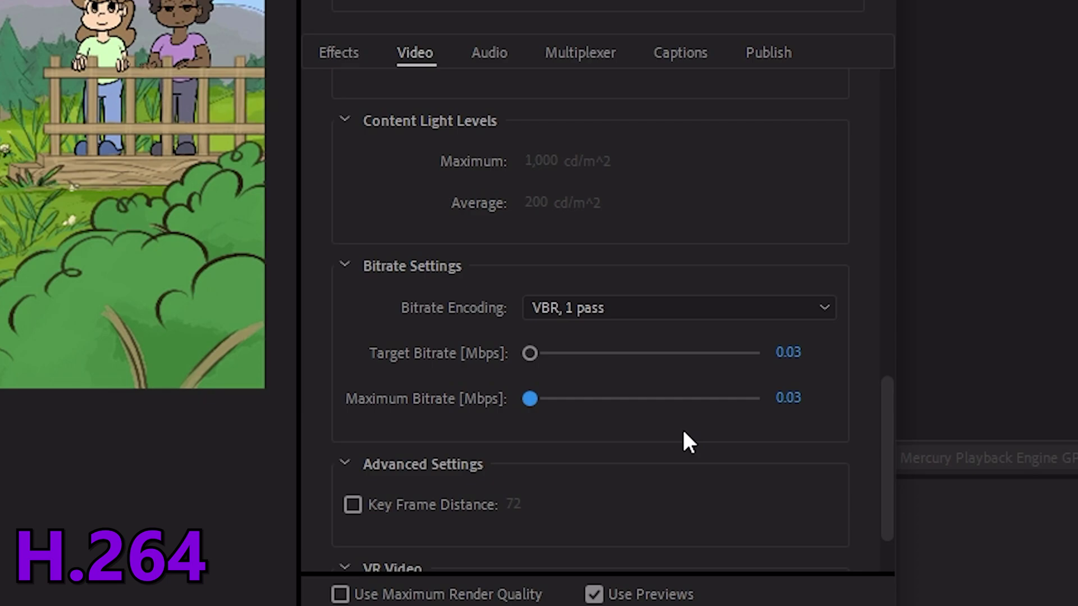
{"action": "left_click", "coordinate": [496, 63]}
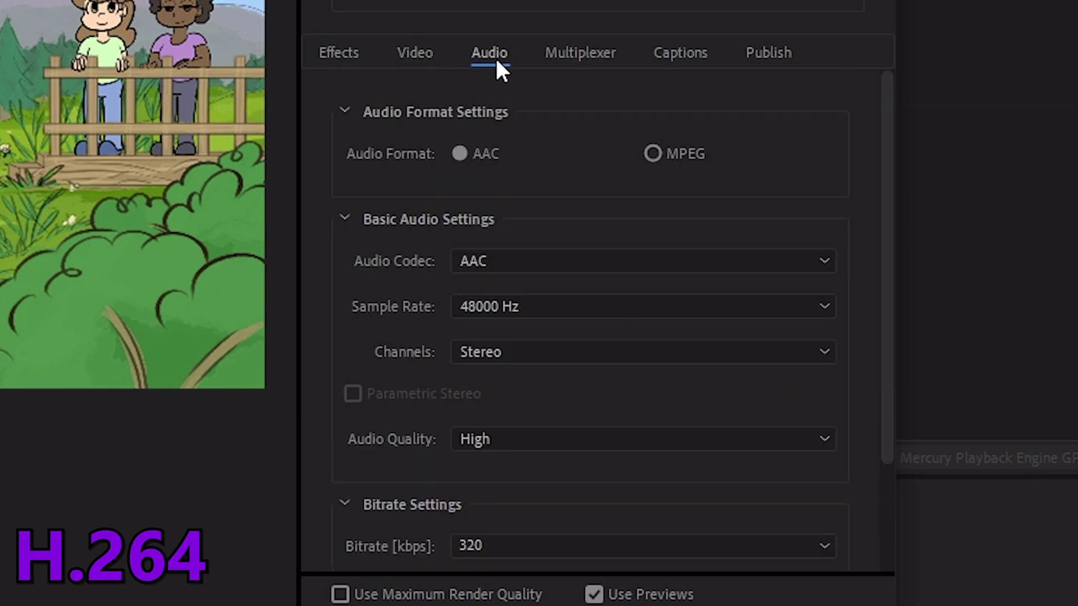
{"action": "left_click_drag", "start_coordinate": [881, 191], "coordinate": [871, 330]}
Step: Switch the export format to QuickTime with the Apple ProRes 4444 preset
{"action": "left_click", "coordinate": [587, 411]}
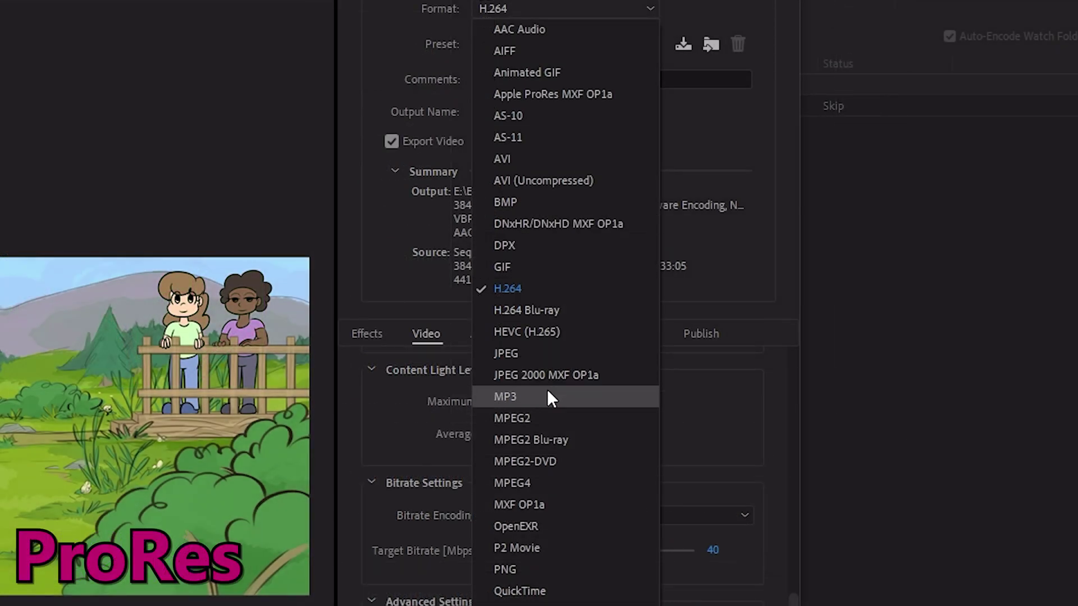
{"action": "left_click", "coordinate": [517, 591]}
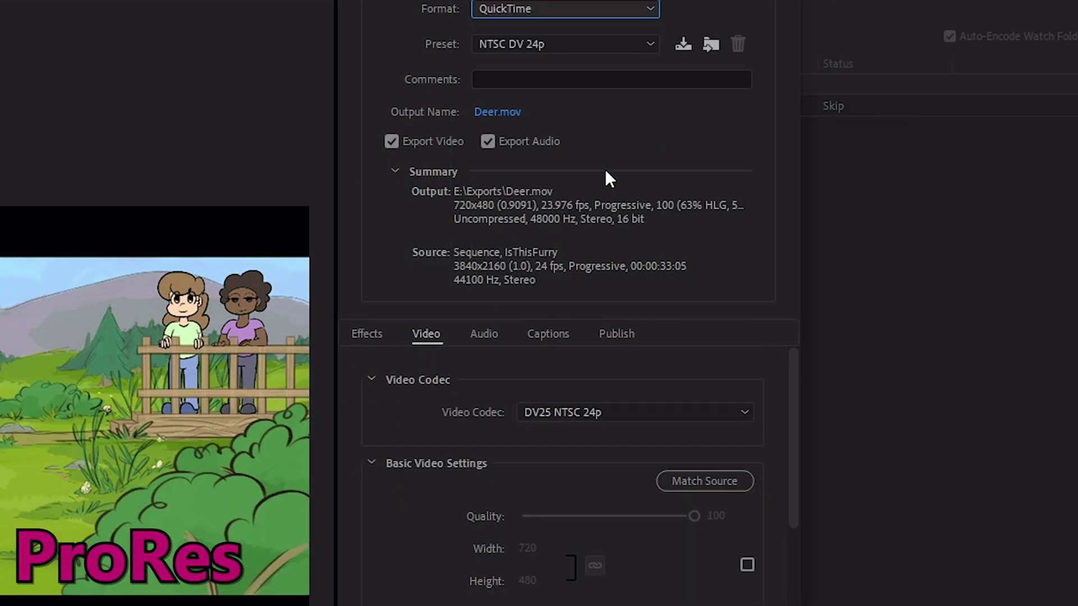
{"action": "left_click", "coordinate": [583, 51]}
{"action": "left_click", "coordinate": [585, 579]}
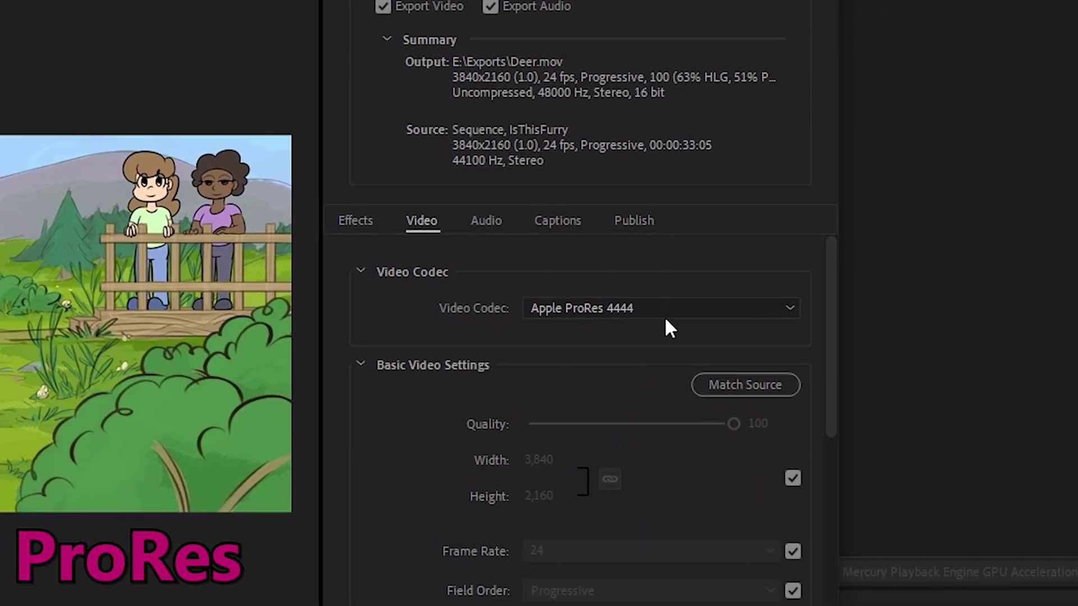
Step: Review the ProRes audio settings, then set the format back to H.264 at 40 Mbps
{"action": "left_click", "coordinate": [469, 61]}
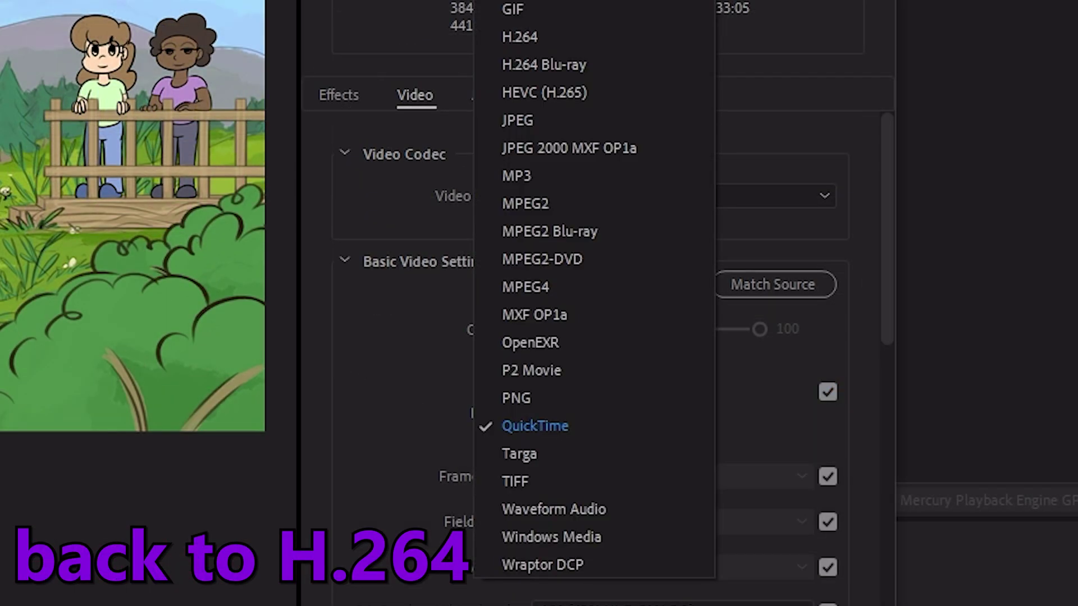
{"action": "left_click", "coordinate": [545, 38]}
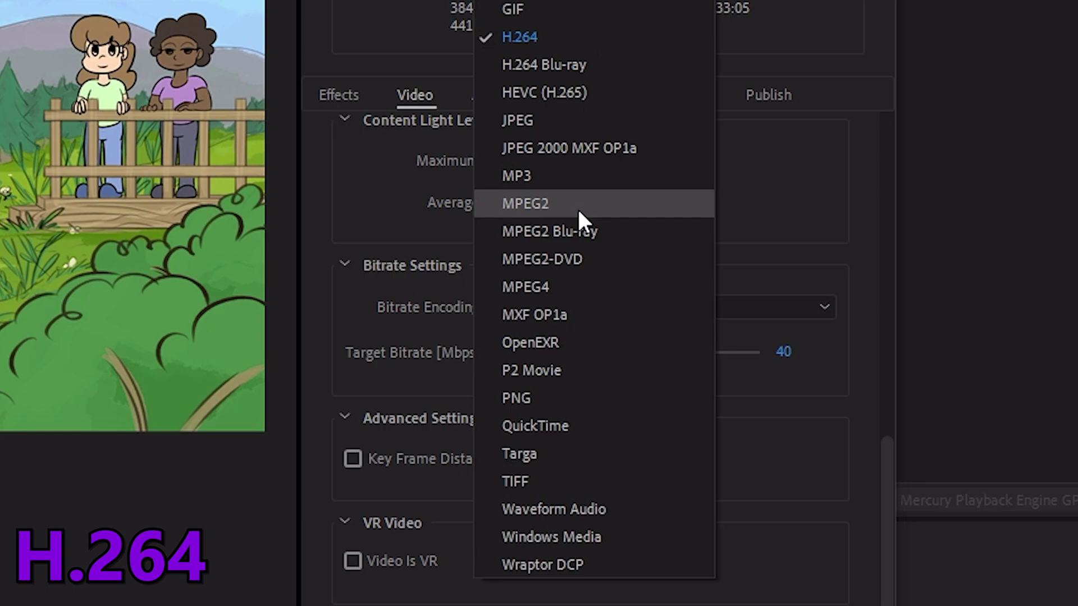
{"action": "left_click", "coordinate": [829, 248]}
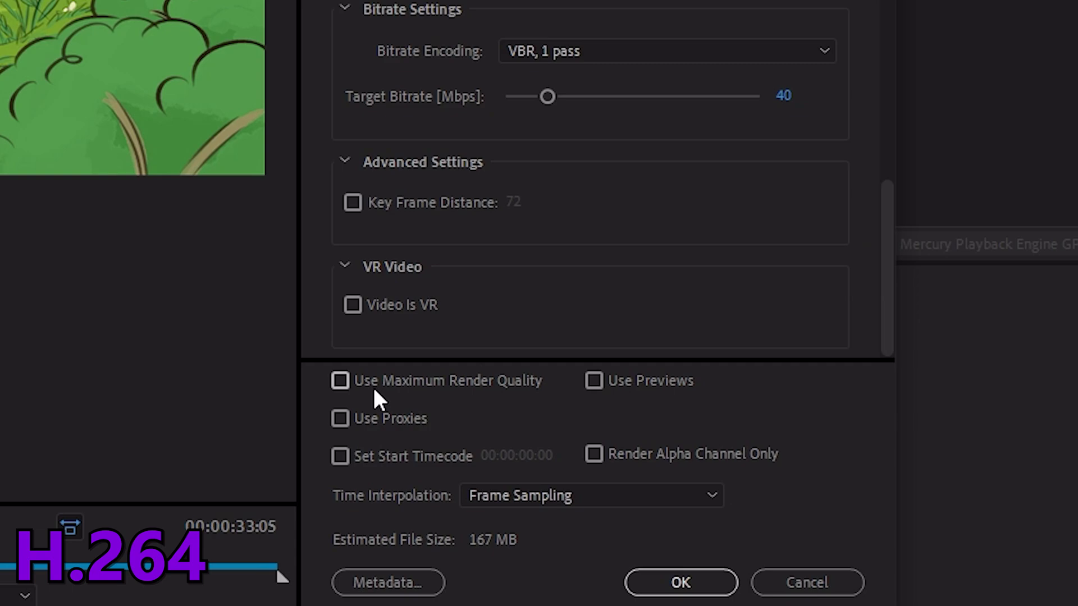
Step: Enable Use Maximum Render Quality, Use Previews and Use Proxies for the H.264 export
{"action": "left_click", "coordinate": [339, 381]}
{"action": "left_click", "coordinate": [595, 384]}
{"action": "left_click", "coordinate": [417, 420]}
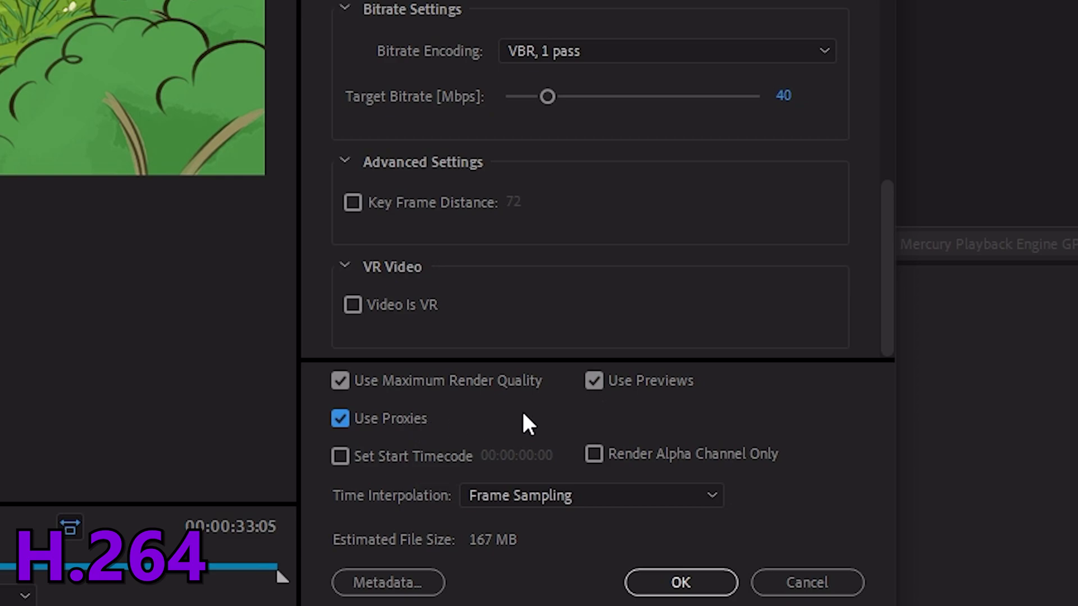
{"action": "left_click_drag", "start_coordinate": [889, 264], "coordinate": [596, 101]}
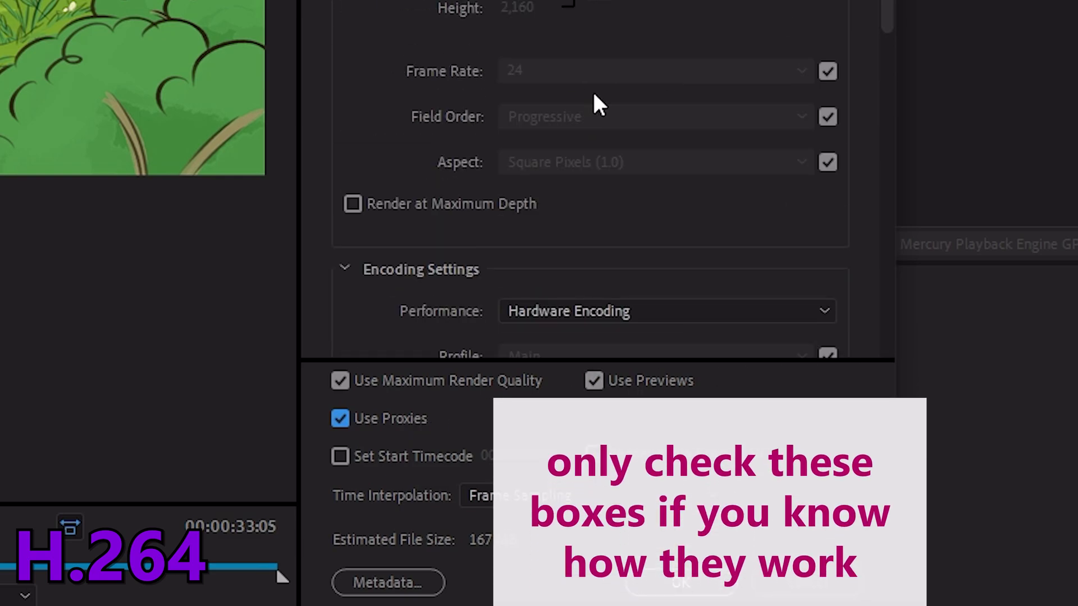